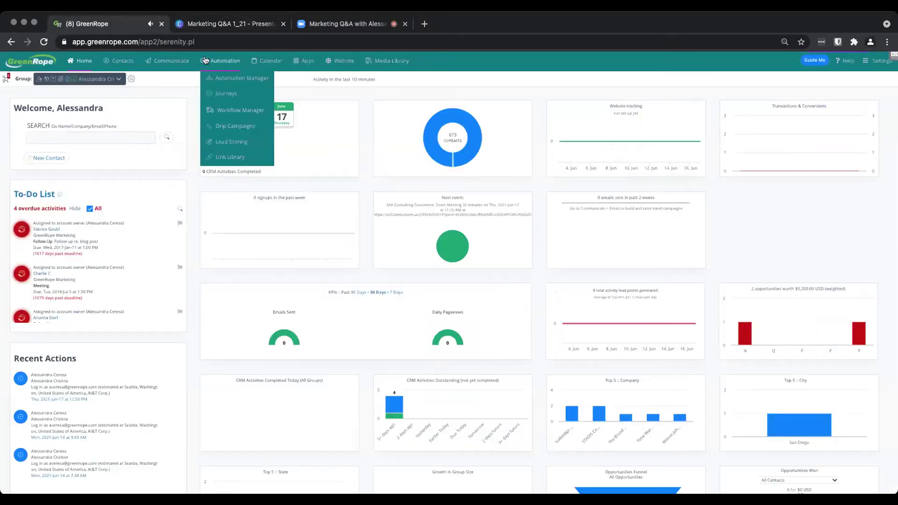
Open Journeys and load Contact Follow Up Template 1 from the Sample Journeys folder
mouse_move(84, 64)
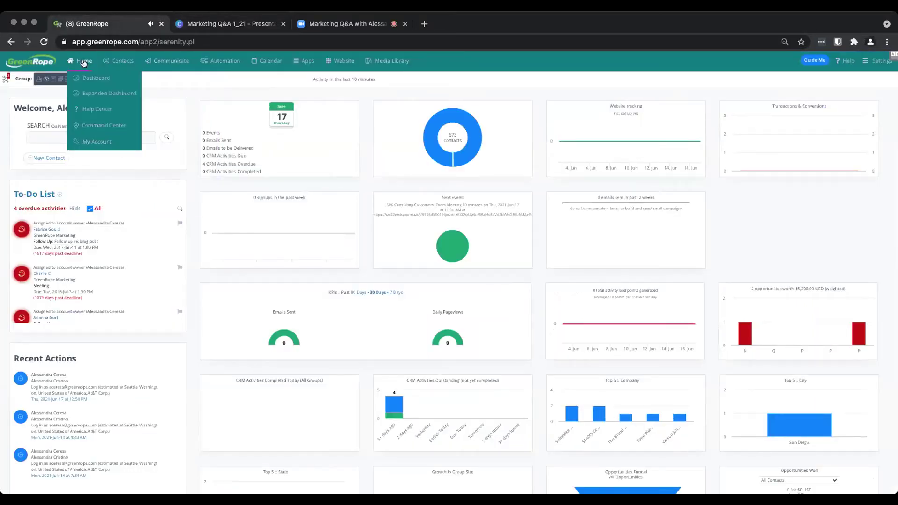
mouse_move(229, 63)
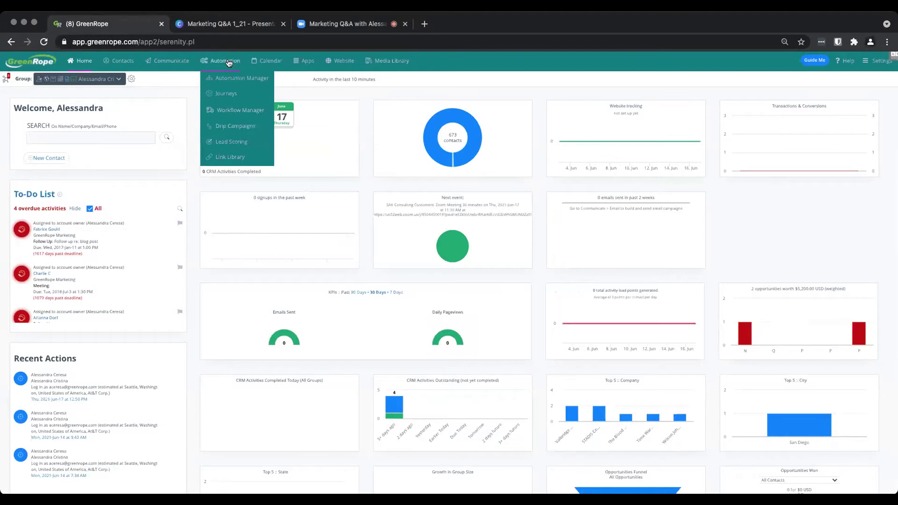
click(228, 94)
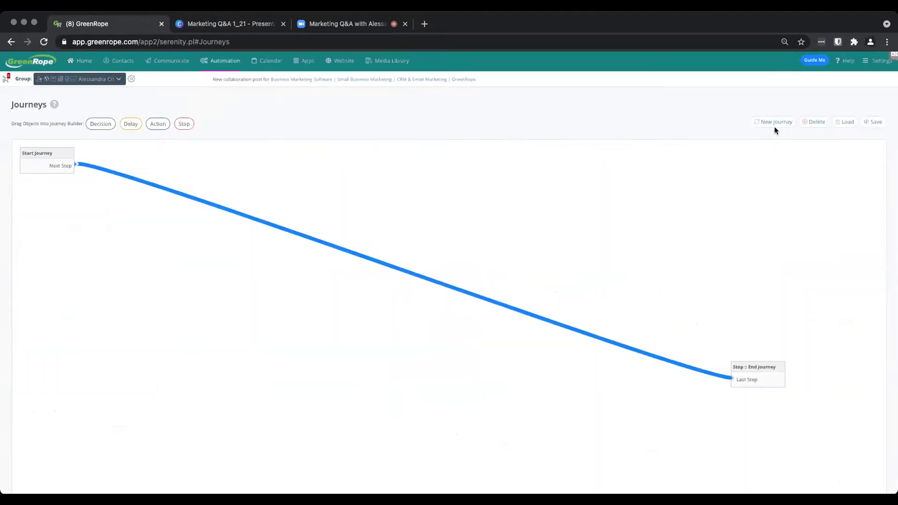
click(844, 122)
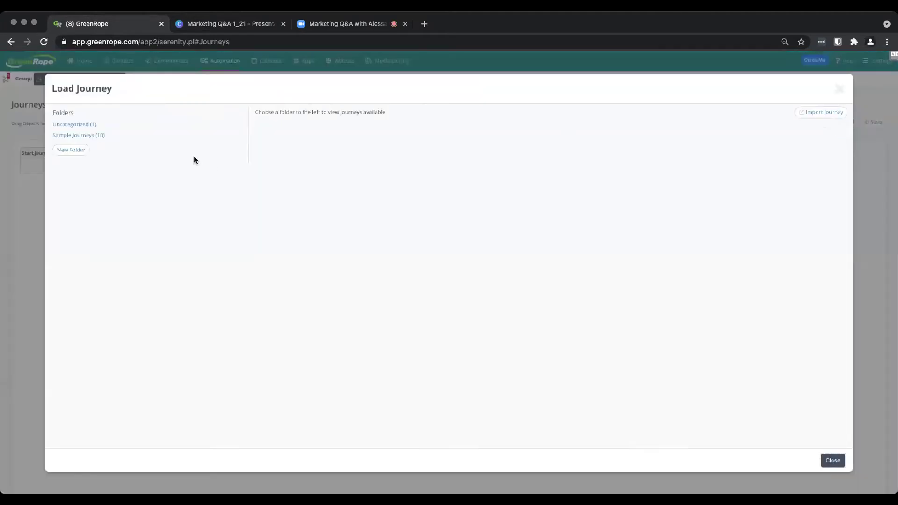
click(78, 139)
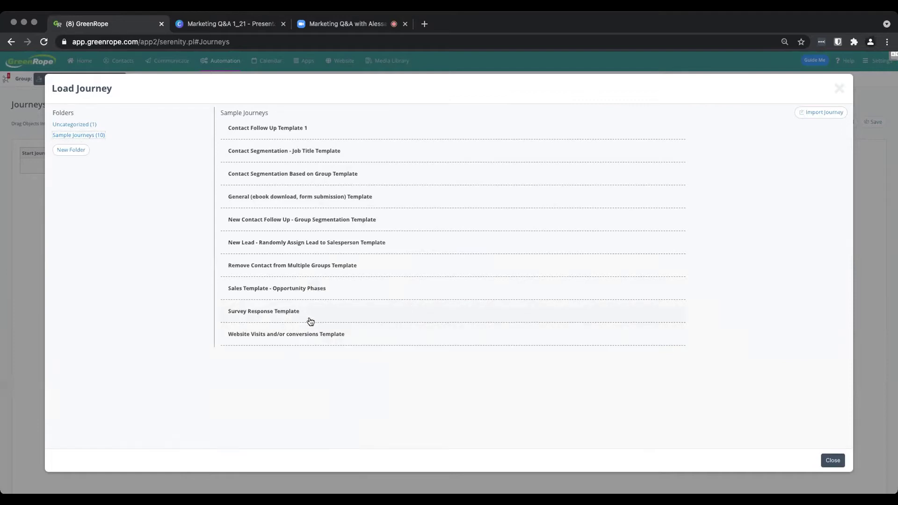
click(232, 130)
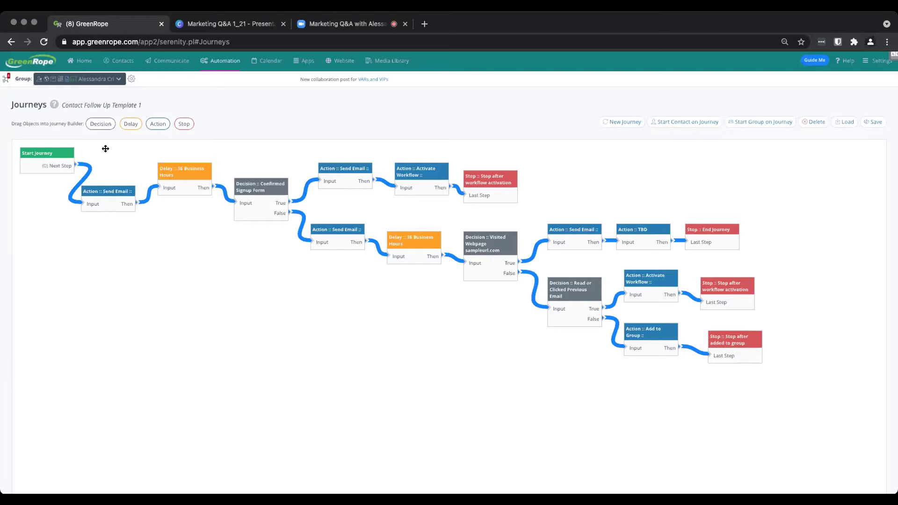
Examine the overall layout of the follow-up journey and the settings of its first 36 Business Hours delay
scroll(106, 148, down, 2)
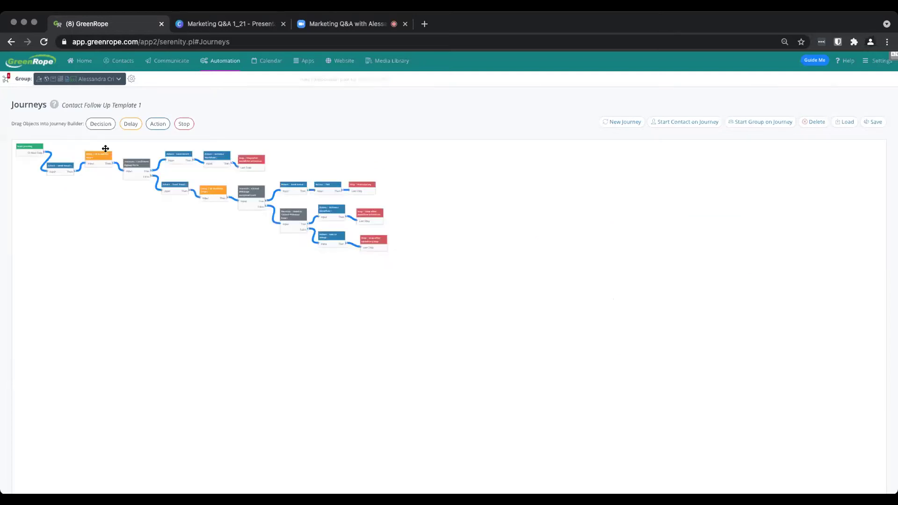
scroll(105, 149, up, 1)
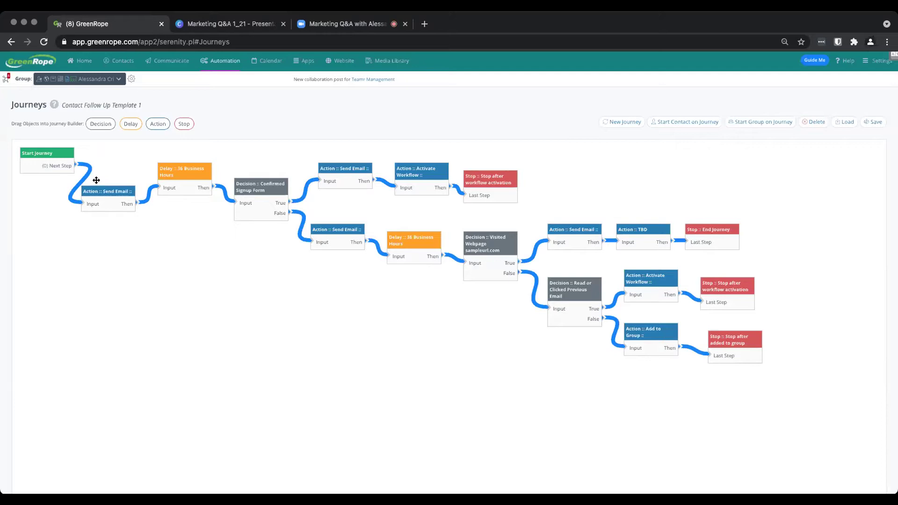
click(194, 172)
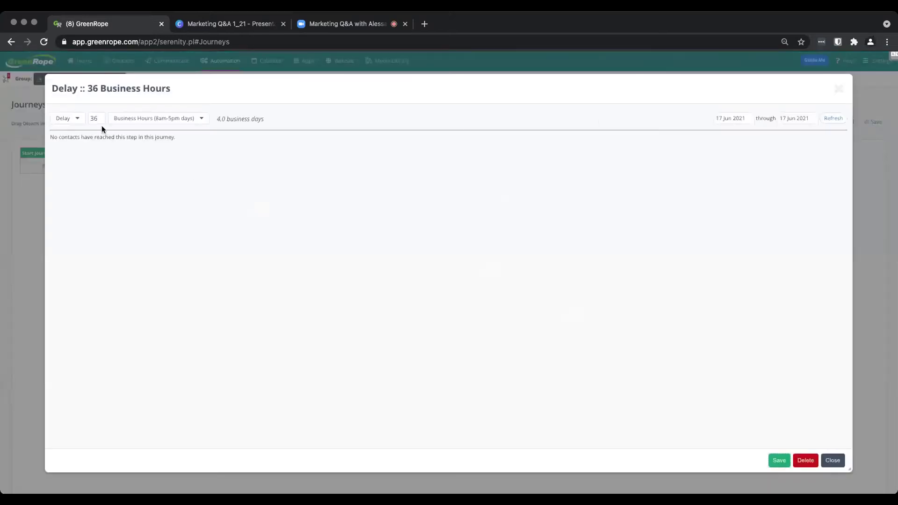
click(838, 88)
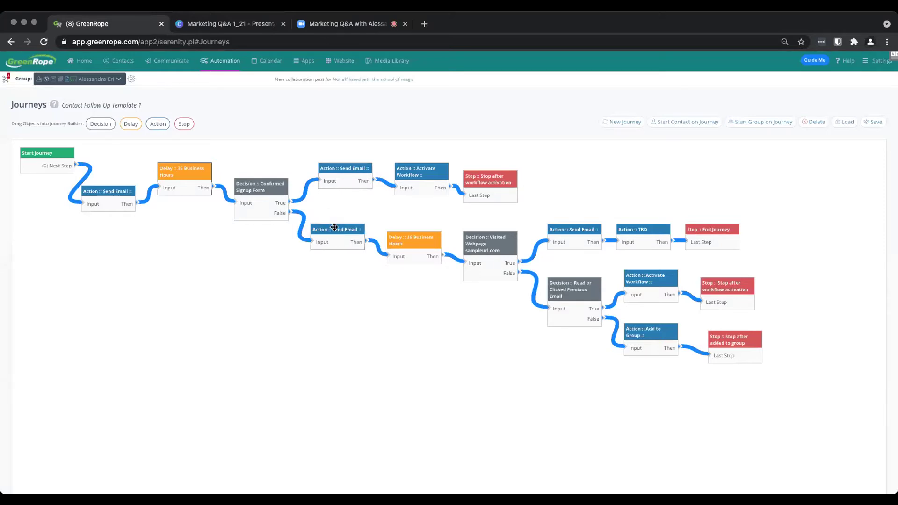
Load the Contact Segmentation - Job Title Template from the Sample Journeys folder
click(844, 122)
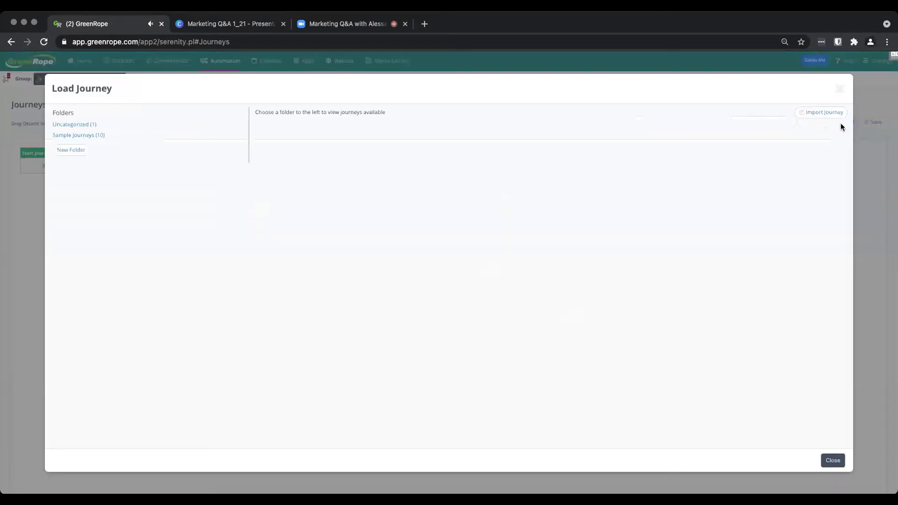
click(75, 136)
click(245, 152)
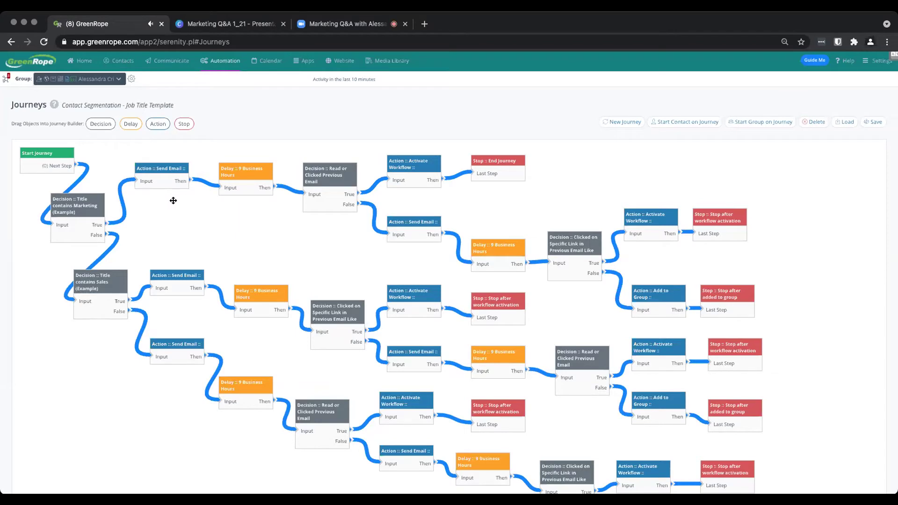
scroll(61, 203, down, 3)
scroll(61, 203, up, 3)
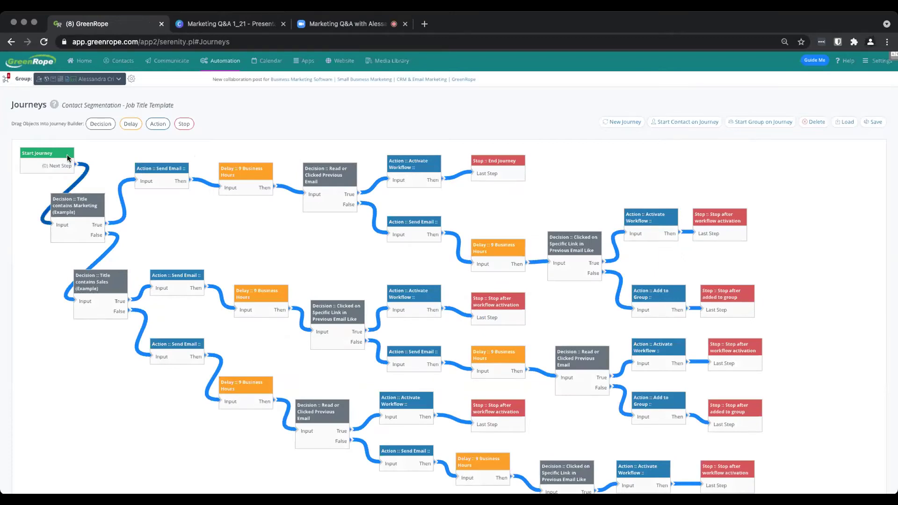
Change the first decision's condition to "Title is" with the value "Marketing (Example)" and save the decision
double_click(78, 213)
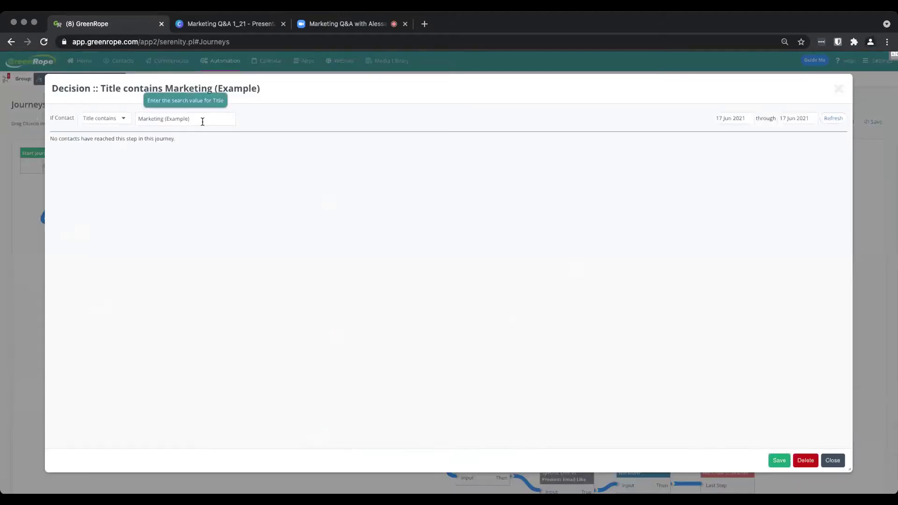
click(117, 121)
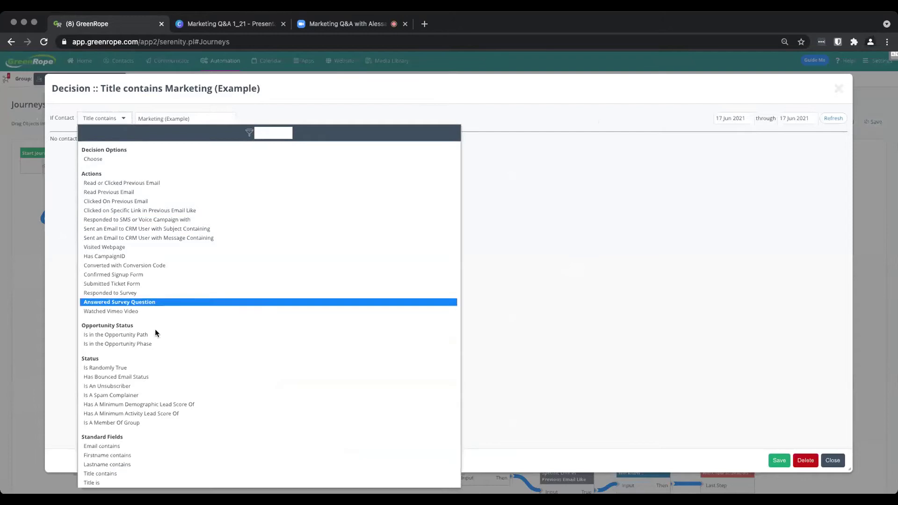
scroll(164, 344, down, 1)
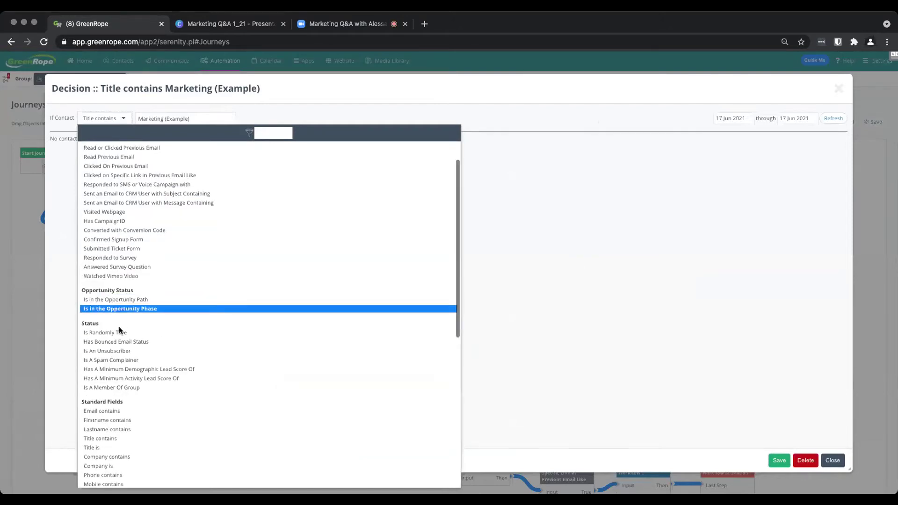
scroll(125, 383, down, 2)
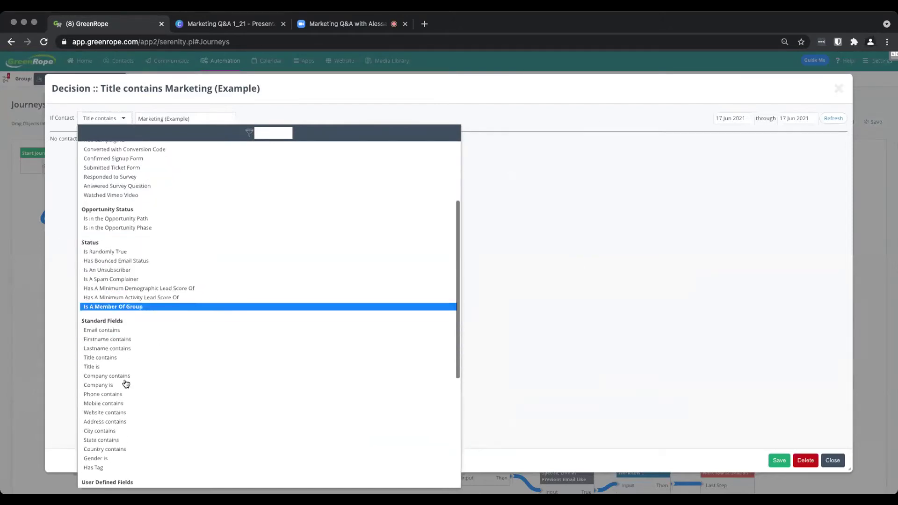
scroll(131, 398, down, 2)
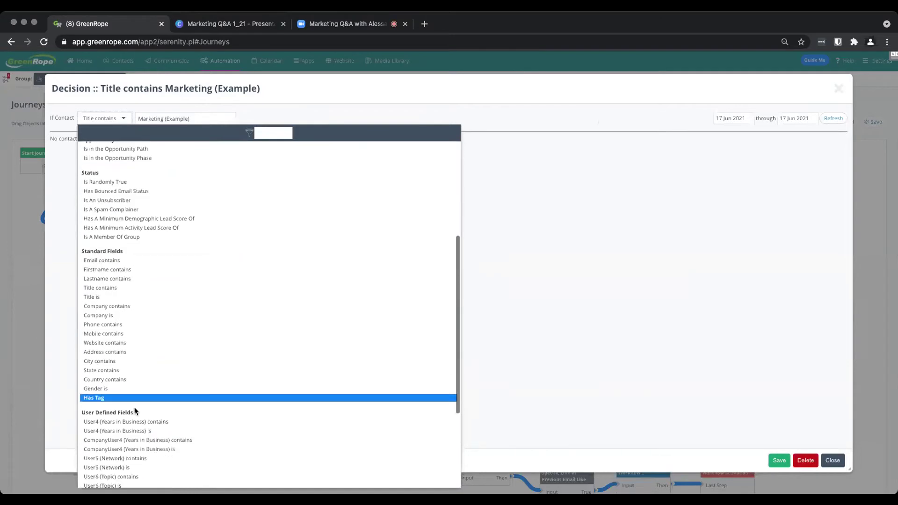
scroll(134, 411, down, 3)
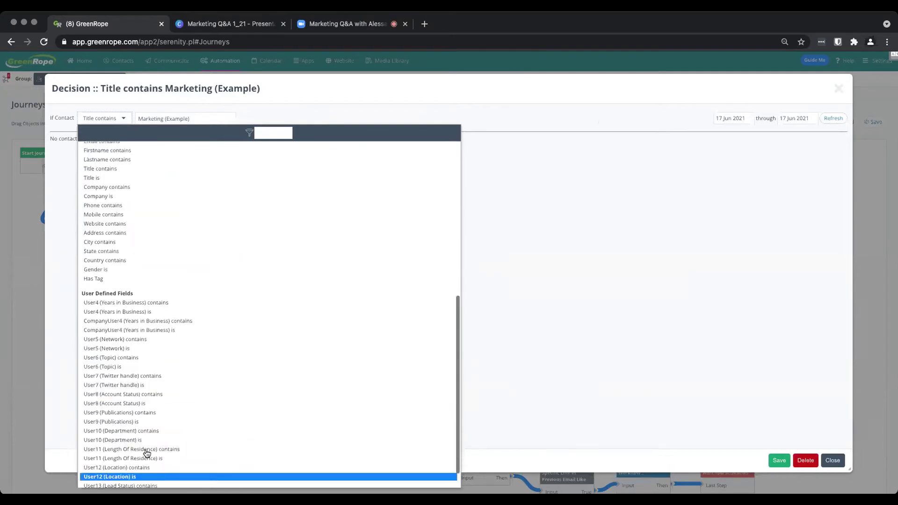
scroll(146, 453, up, 8)
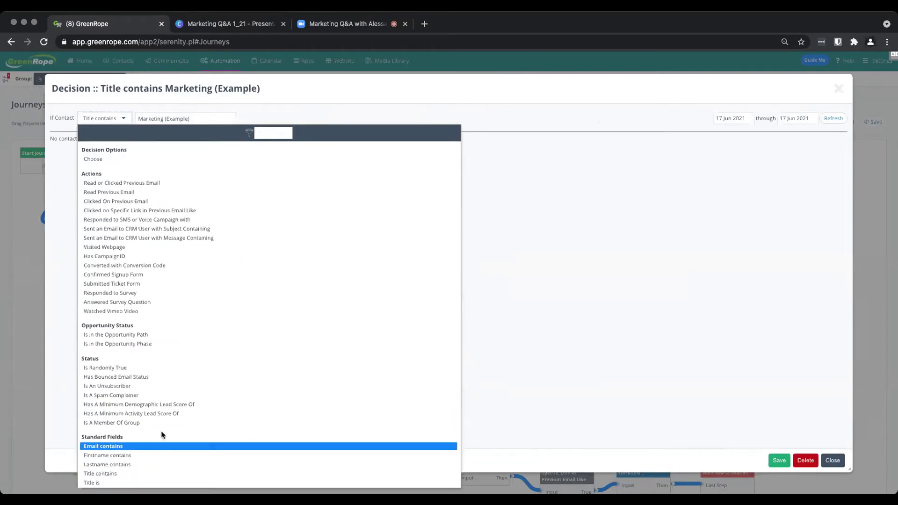
scroll(209, 335, down, 2)
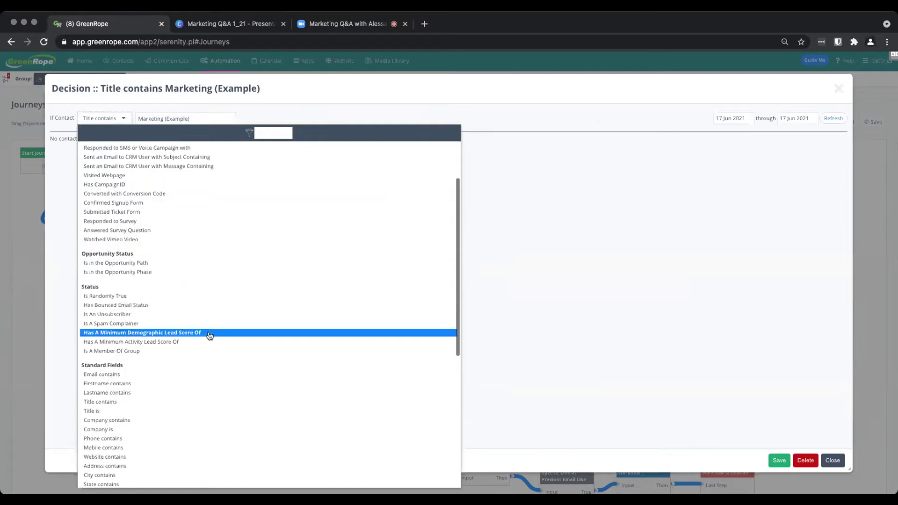
click(98, 415)
click(133, 119)
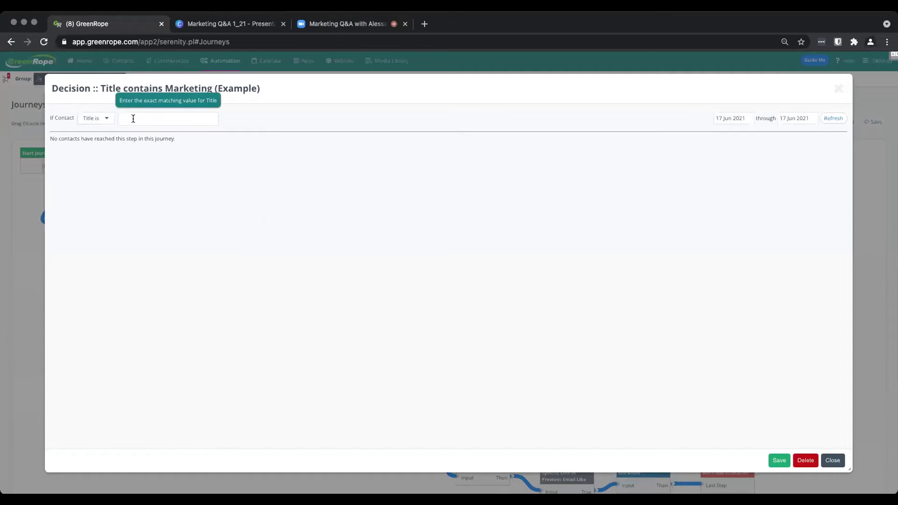
text(Marketing (Example))
click(778, 461)
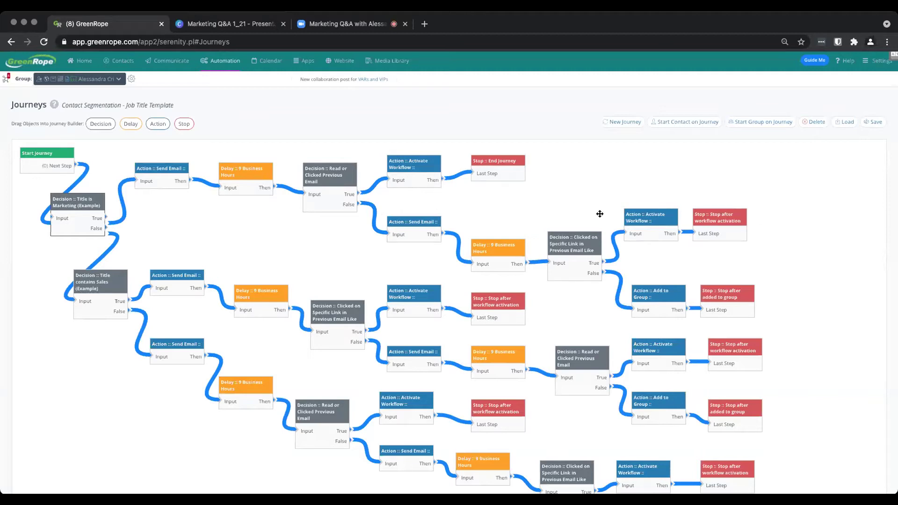
Examine the read/click automation options of the Send Email action that follows the Marketing title decision
click(163, 169)
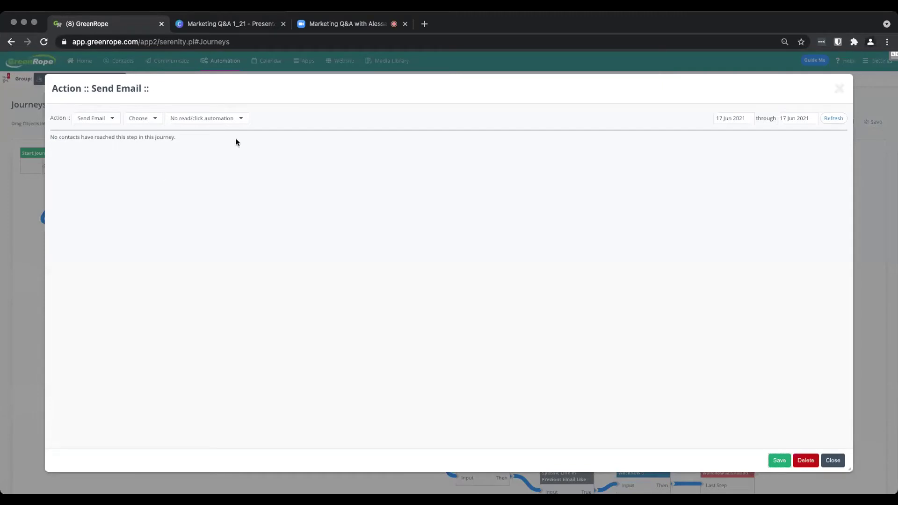
click(237, 120)
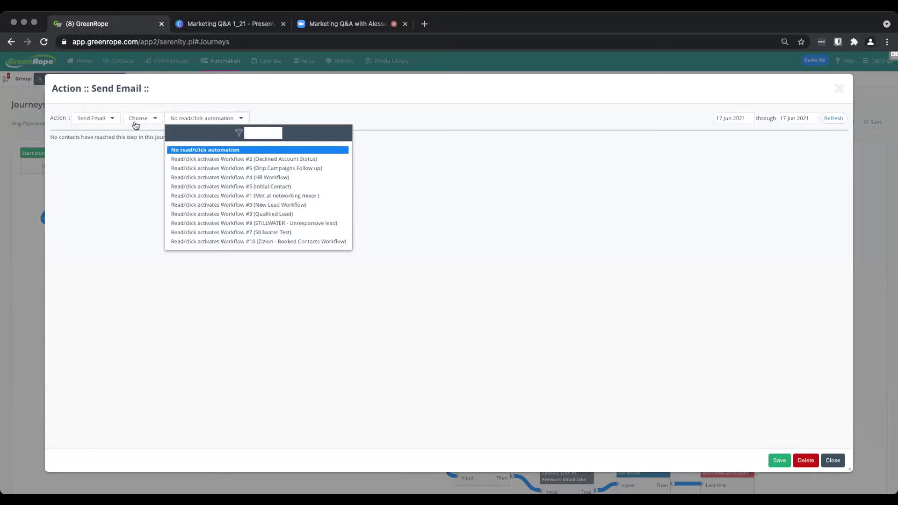
click(370, 114)
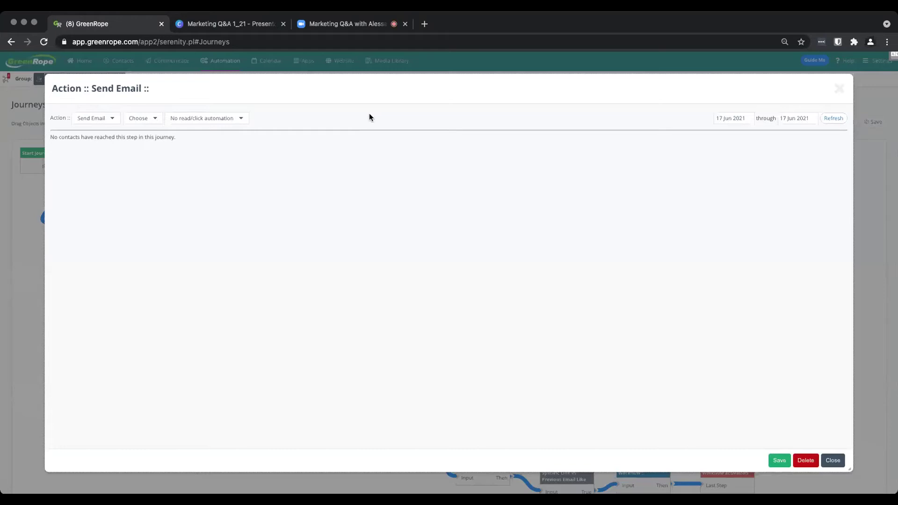
click(832, 462)
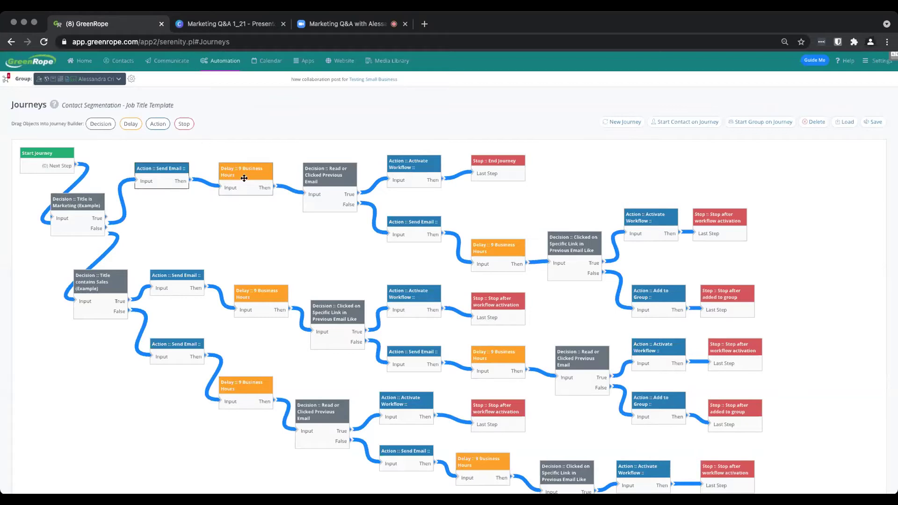
Move the upper branch's first delay out of line and connect Send Email directly to the Read or Clicked Previous Email decision
drag(244, 178, 244, 221)
drag(192, 181, 306, 194)
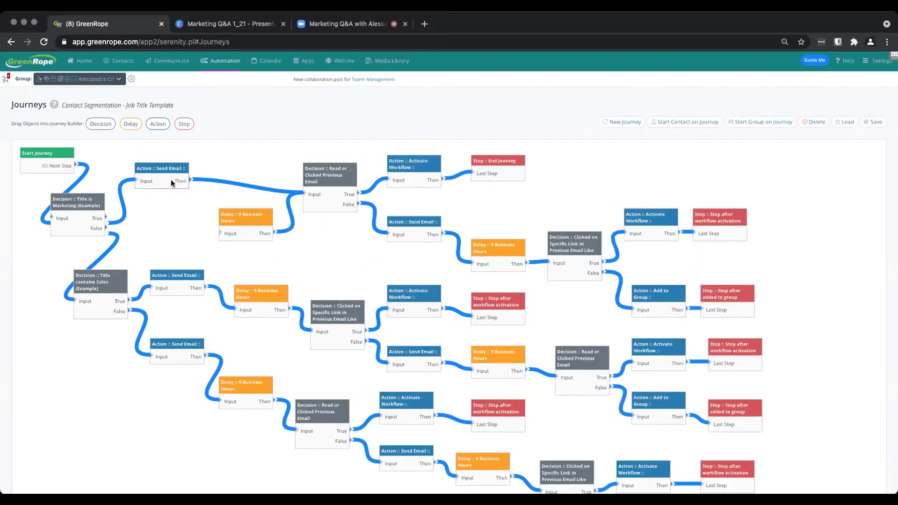
Reconnect the upper branch's first Send Email action to the input of the adjacent 9 Business Hours delay
drag(186, 178, 223, 233)
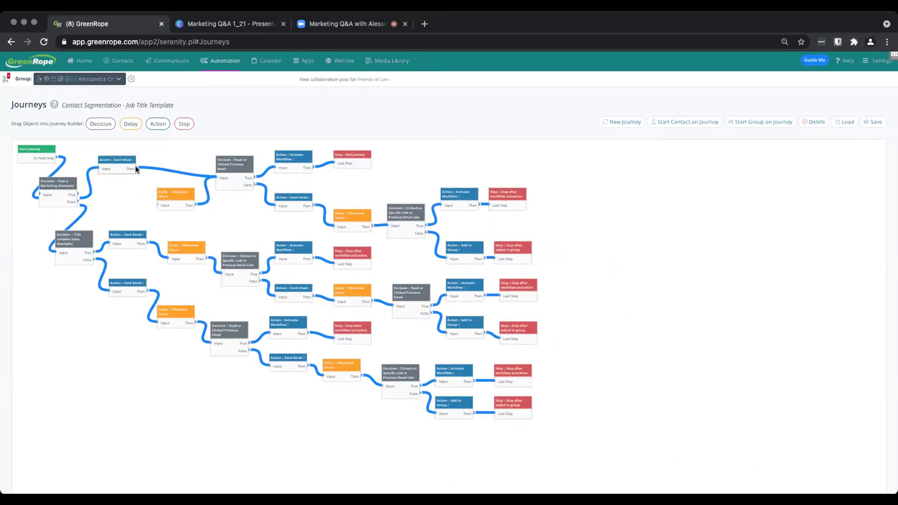
drag(136, 166, 176, 179)
scroll(176, 179, up, 2)
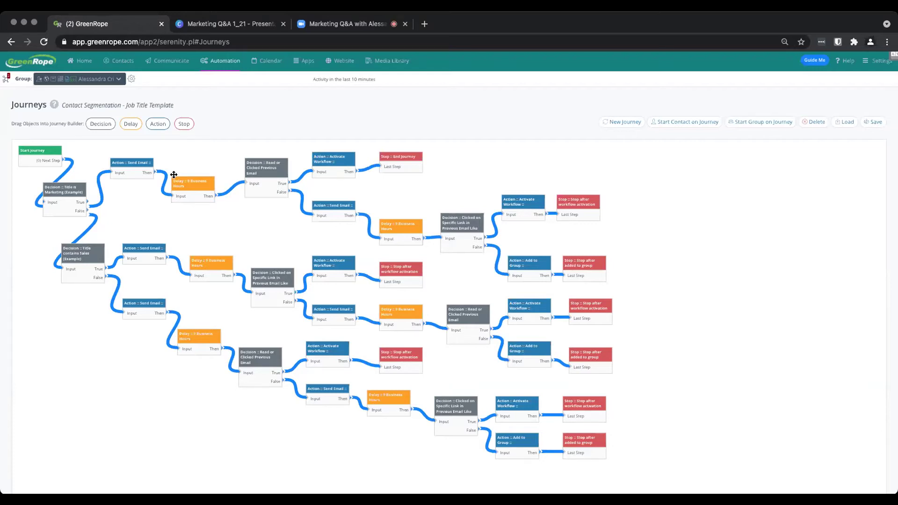
Review the available delay types for the upper branch's first 9 Business Hours delay, leaving its settings as they are
click(234, 198)
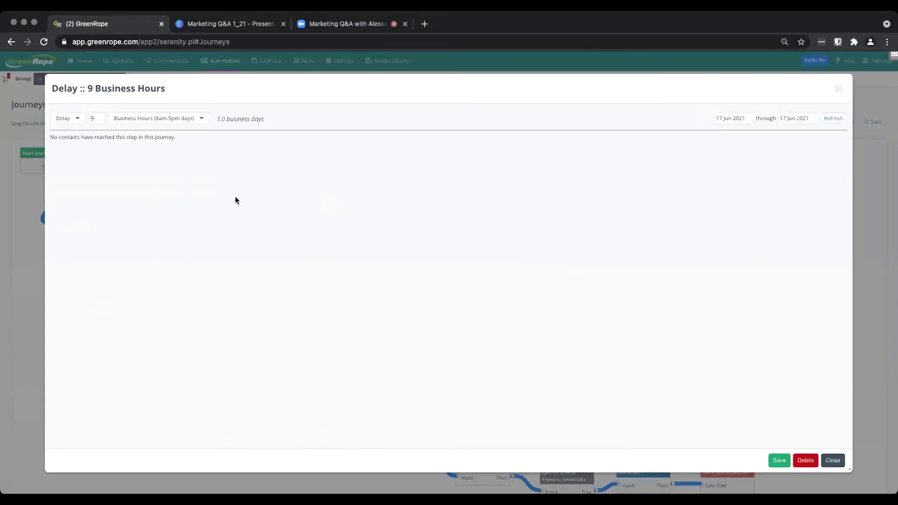
click(78, 120)
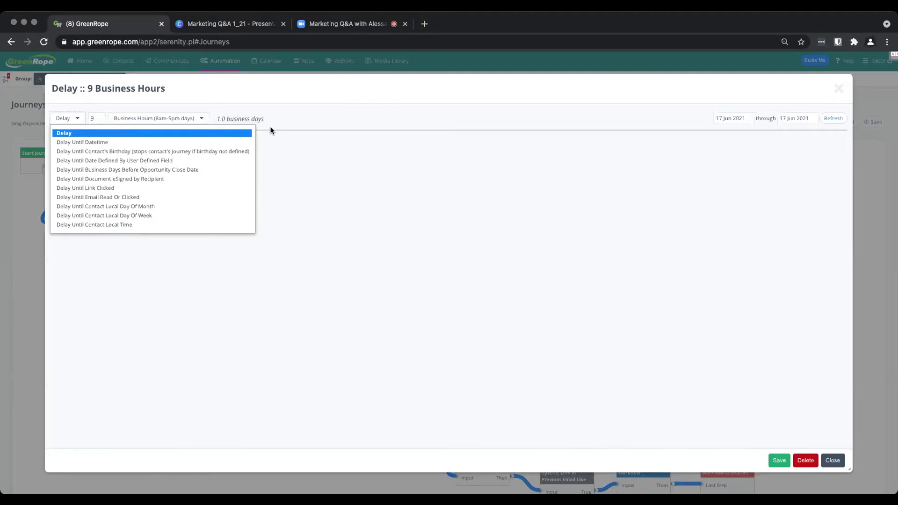
click(839, 96)
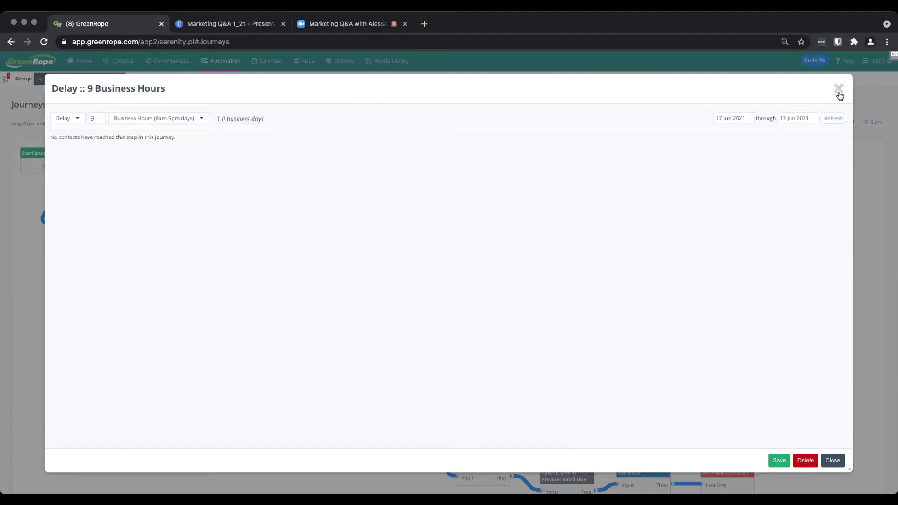
click(839, 92)
drag(246, 194, 255, 195)
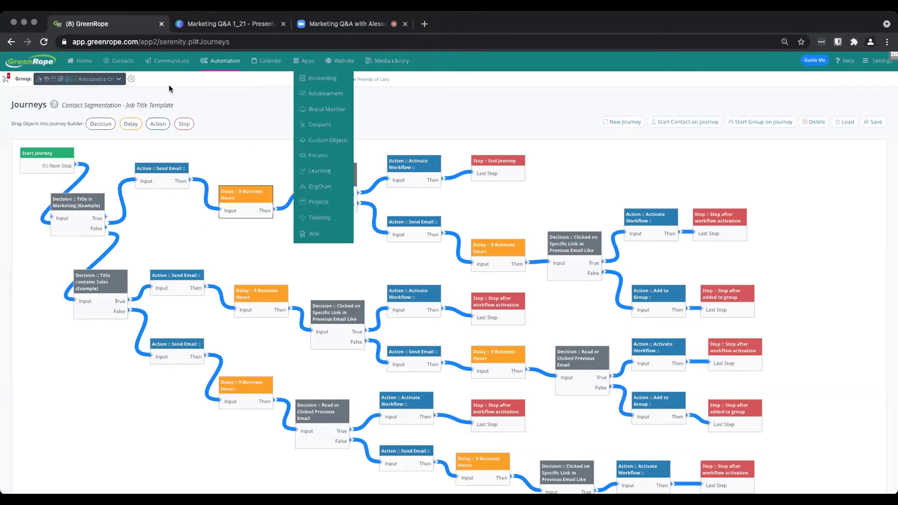
Load the Website Visits and/or conversions Template from the Sample Journeys folder, discarding the current journey's unsaved changes
click(844, 121)
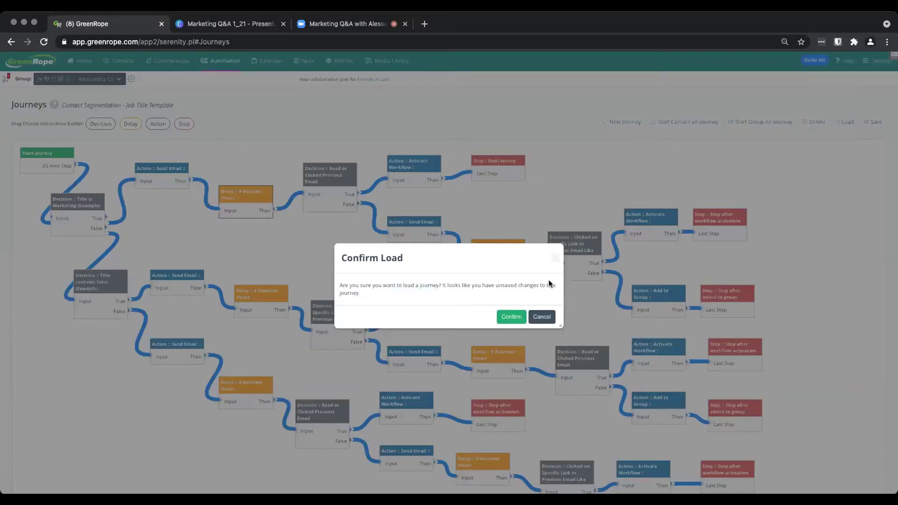
click(519, 317)
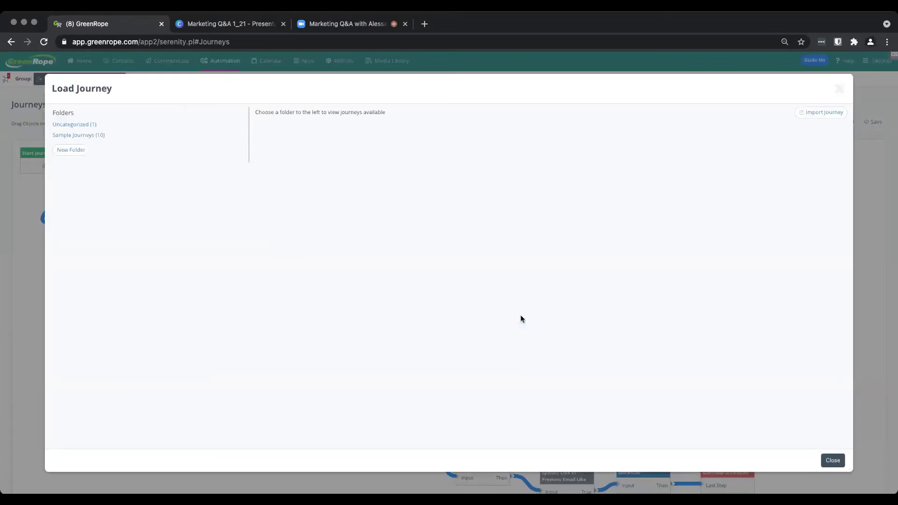
click(68, 136)
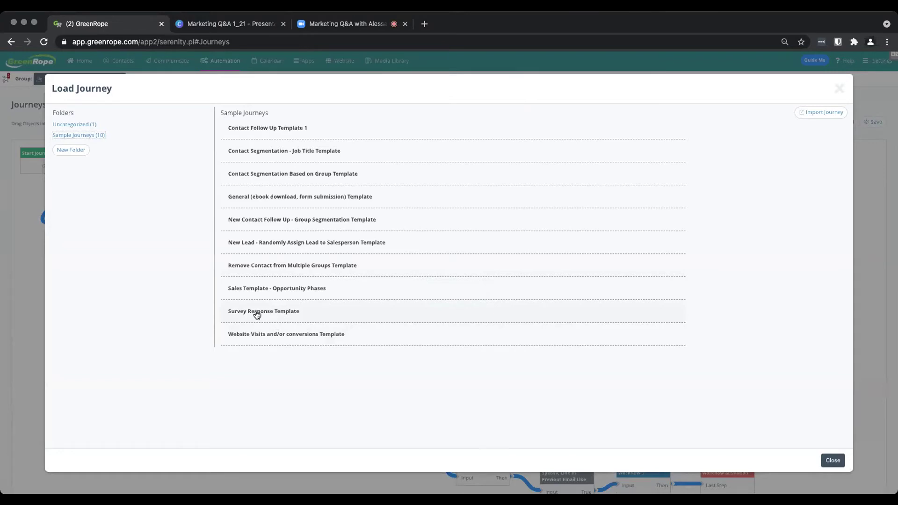
click(263, 339)
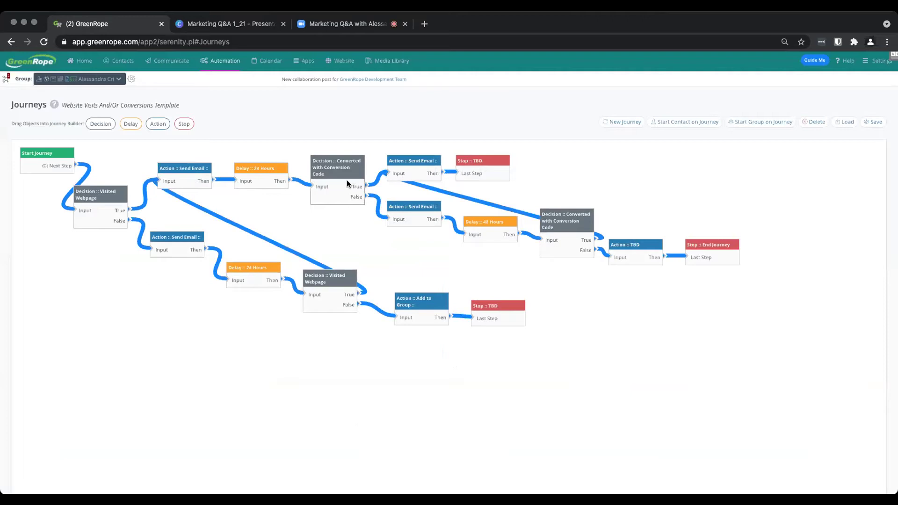
List the Sample Journeys templates again, and switch to the Zoom webinar to read the open Q&A question
click(845, 123)
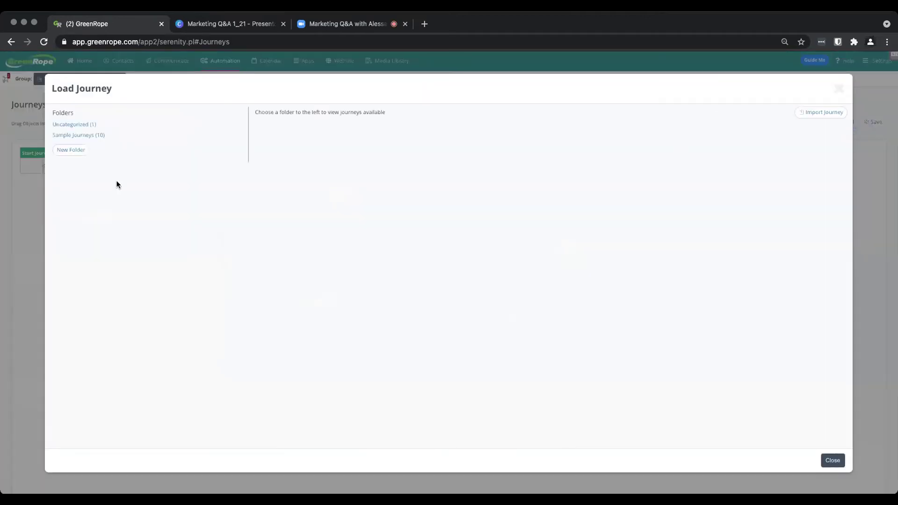
click(68, 139)
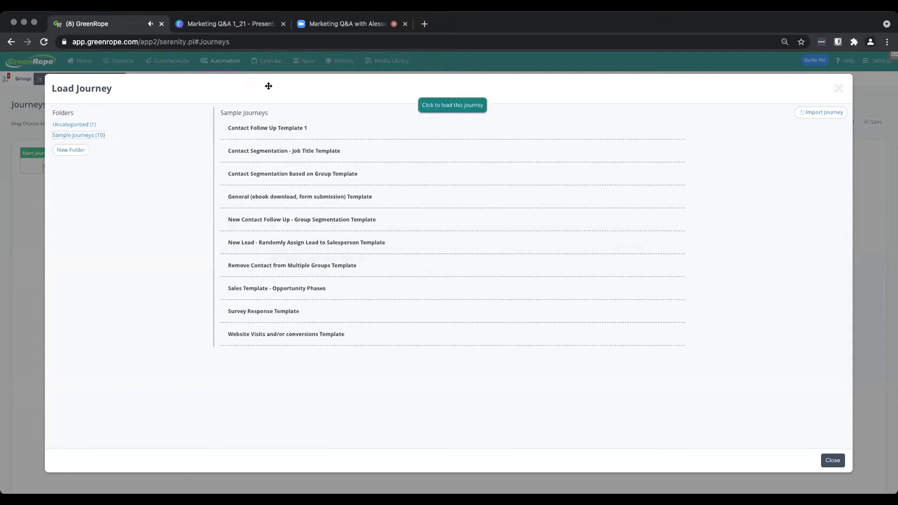
click(319, 24)
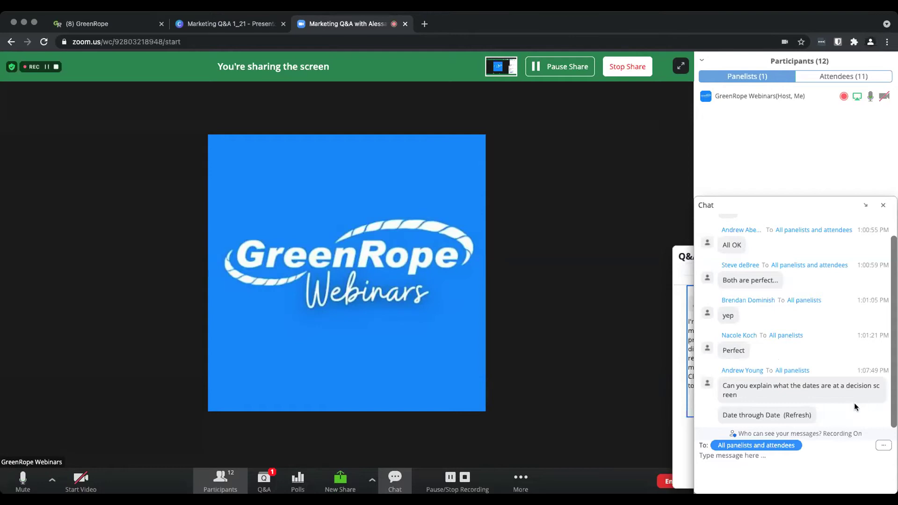
click(689, 354)
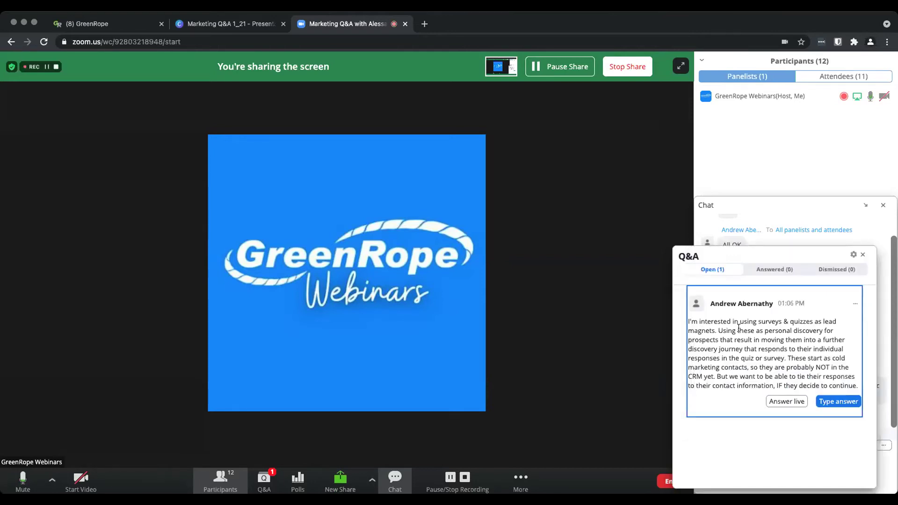
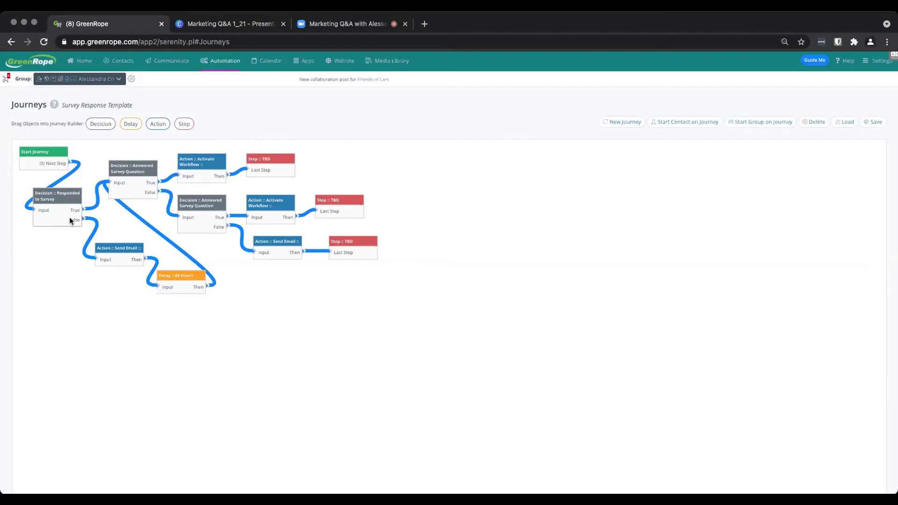
Examine the survey choices of the Responded to Survey decision in the Survey Response Template, leaving its settings as they are
scroll(37, 188, down, 2)
scroll(37, 187, up, 2)
scroll(37, 190, down, 3)
scroll(50, 196, up, 3)
double_click(50, 202)
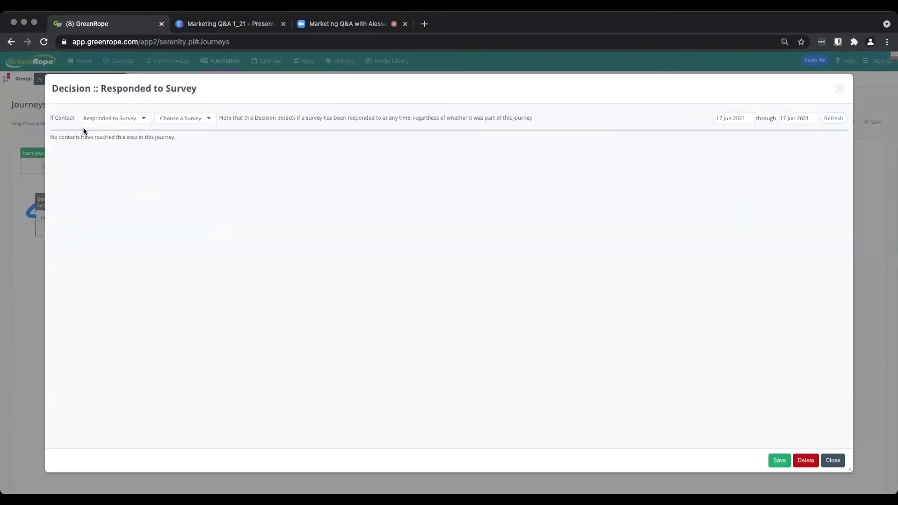
click(206, 120)
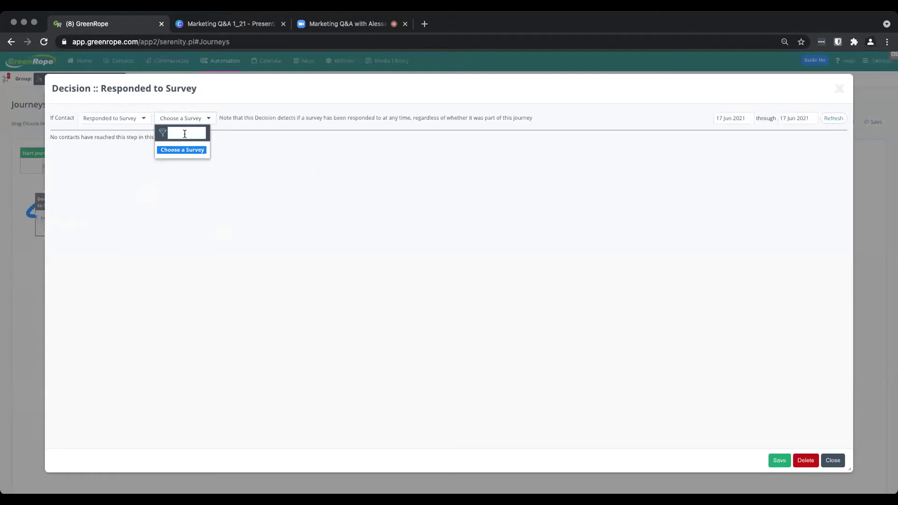
click(838, 90)
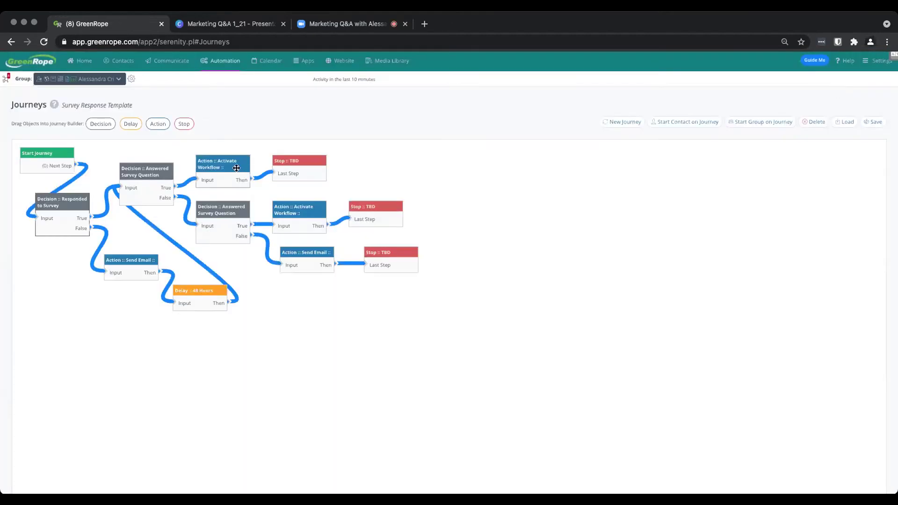
Examine the survey choices of the first Answered Survey Question decision without selecting a survey
double_click(147, 173)
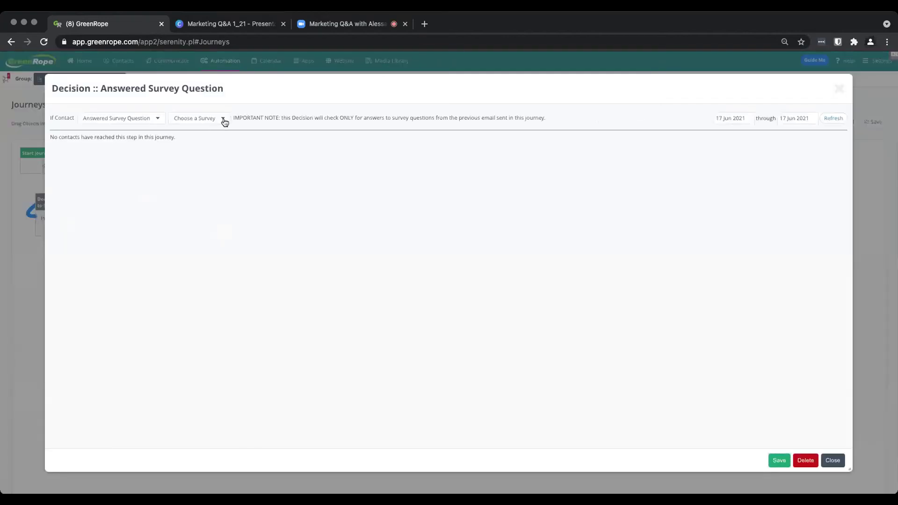
click(215, 119)
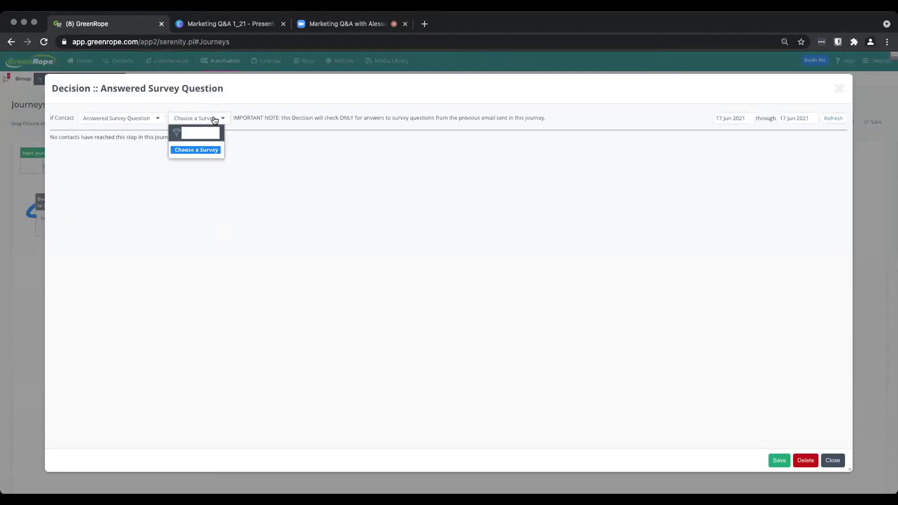
click(217, 118)
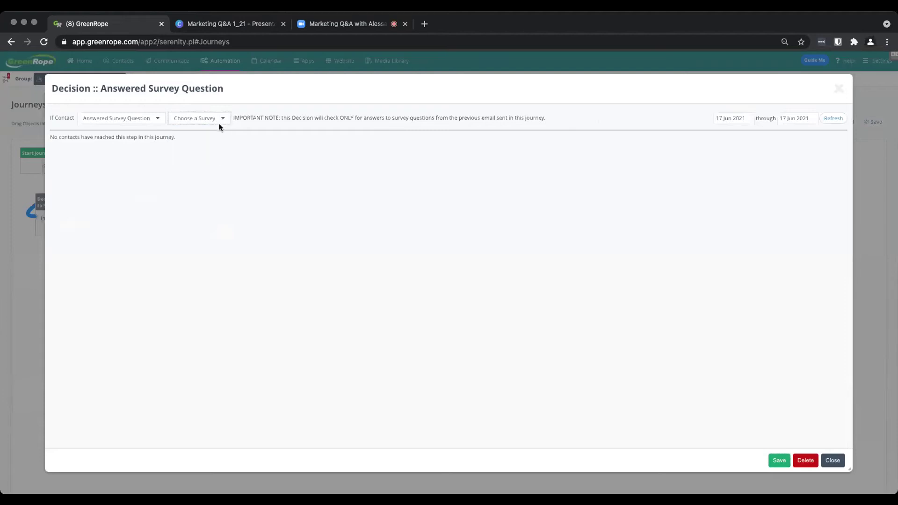
click(839, 89)
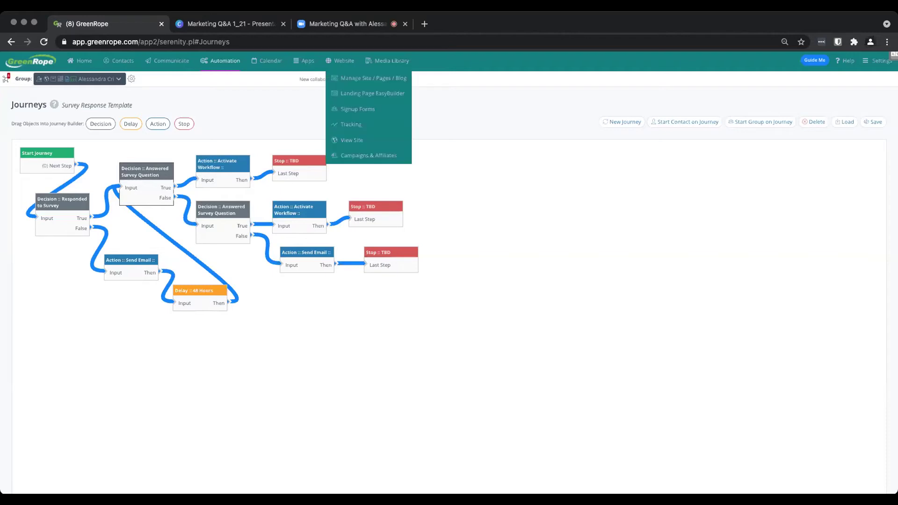
Switch to the Zoom webinar and read the attendee's chat question about the dates on the decision screen
click(330, 23)
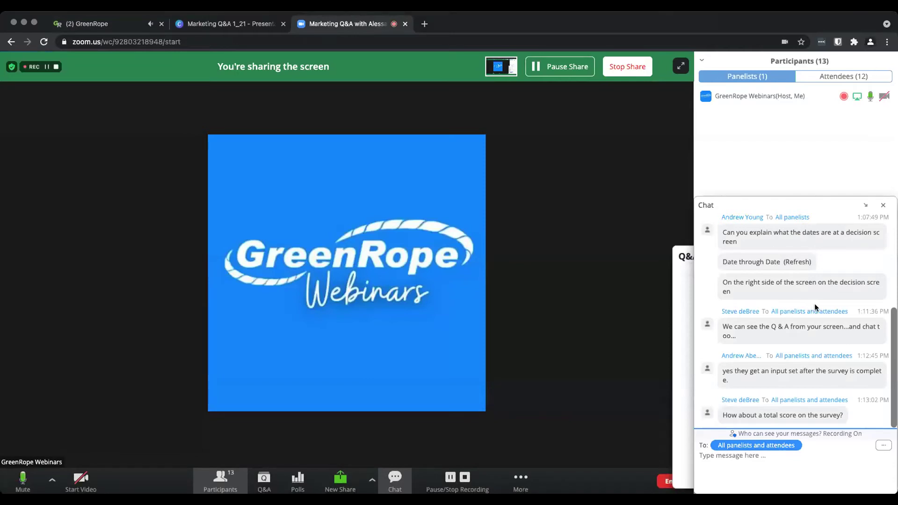
scroll(802, 323, up, 2)
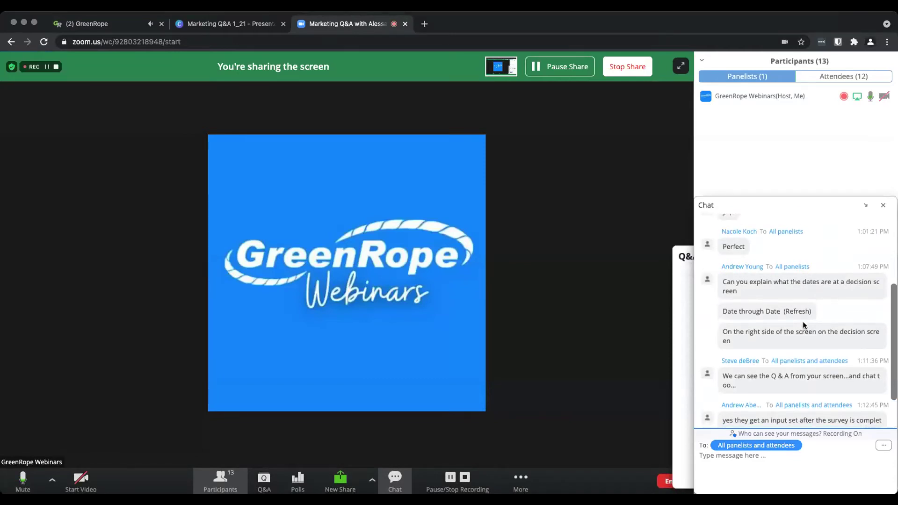
scroll(803, 323, down, 1)
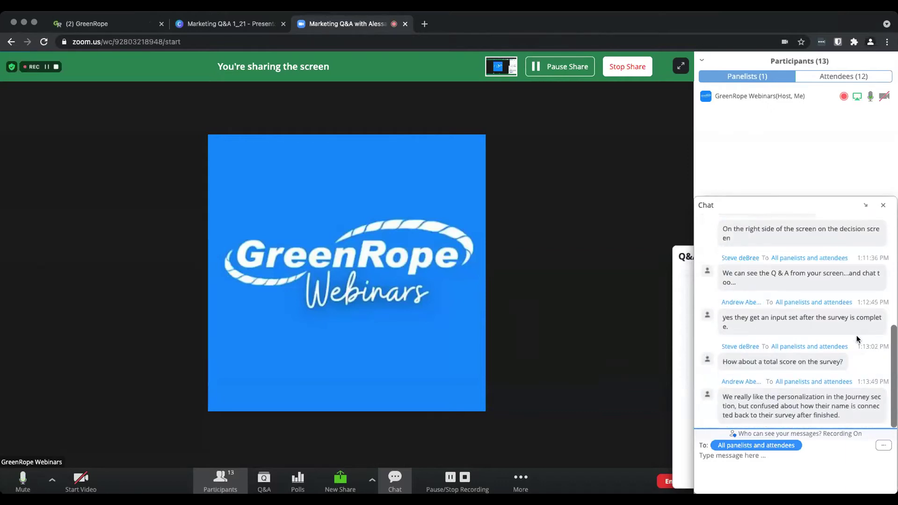
scroll(858, 339, up, 3)
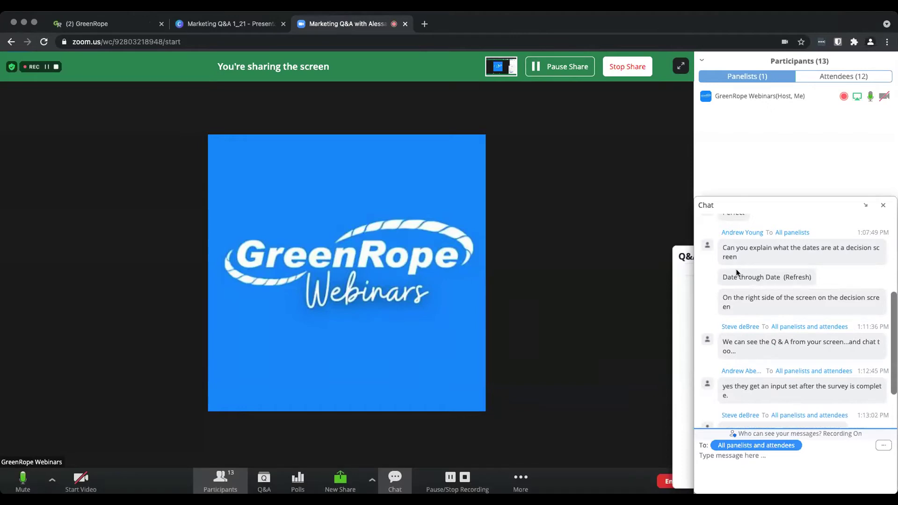
Back in GreenRope, add an unconnected Decision to the empty canvas beside the survey flow and inspect its date range, leaving its condition unset
click(86, 25)
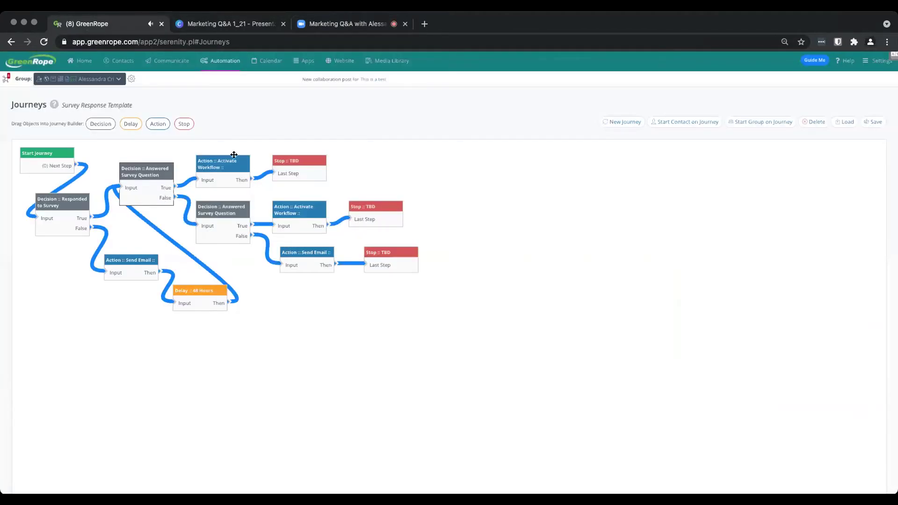
drag(100, 123, 584, 234)
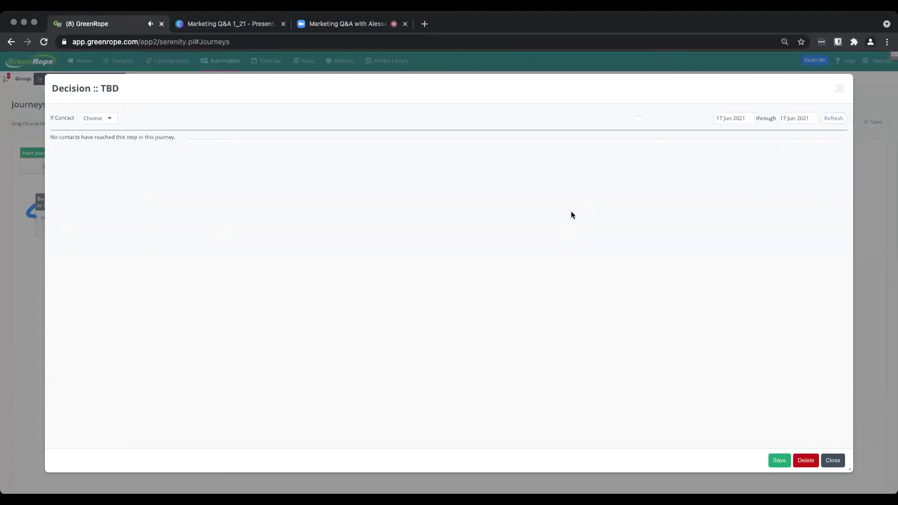
click(104, 119)
click(108, 119)
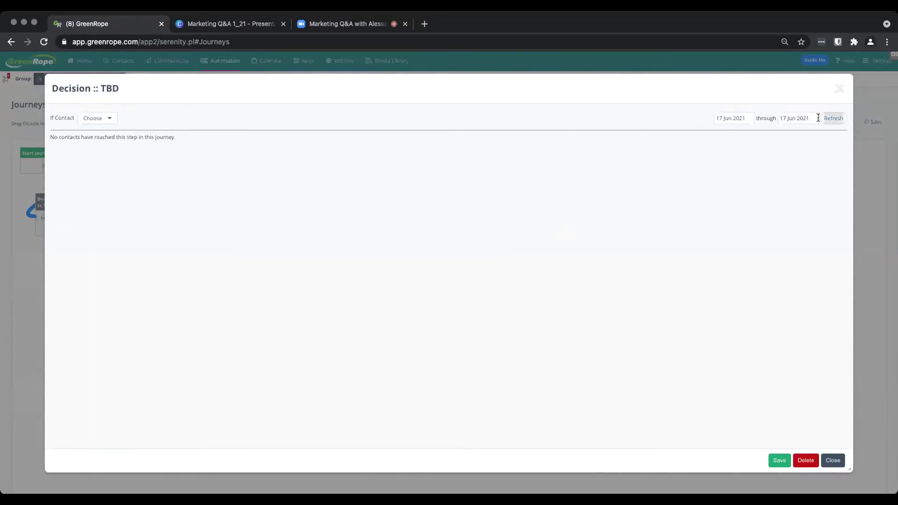
click(741, 118)
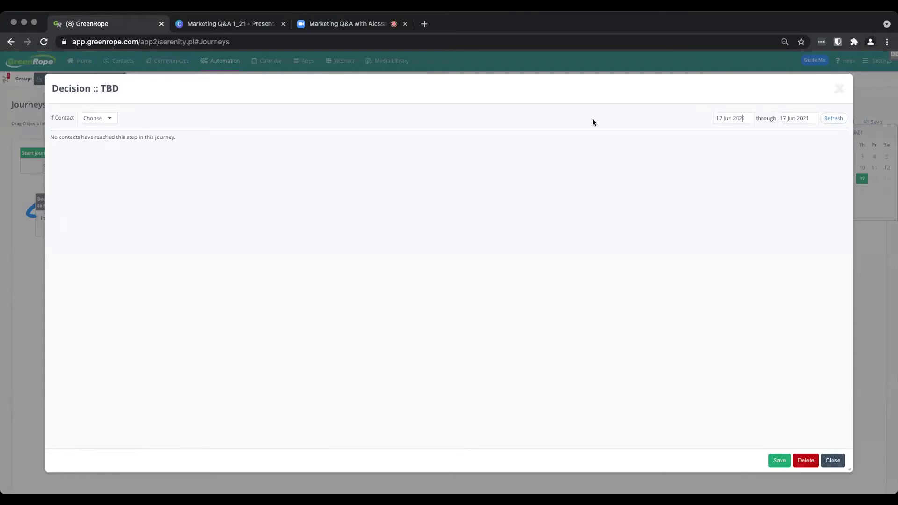
click(839, 89)
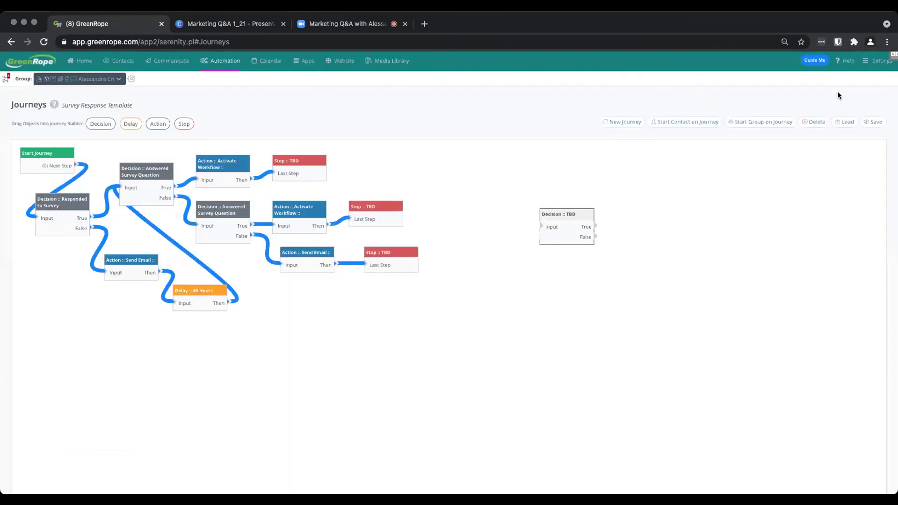
click(555, 215)
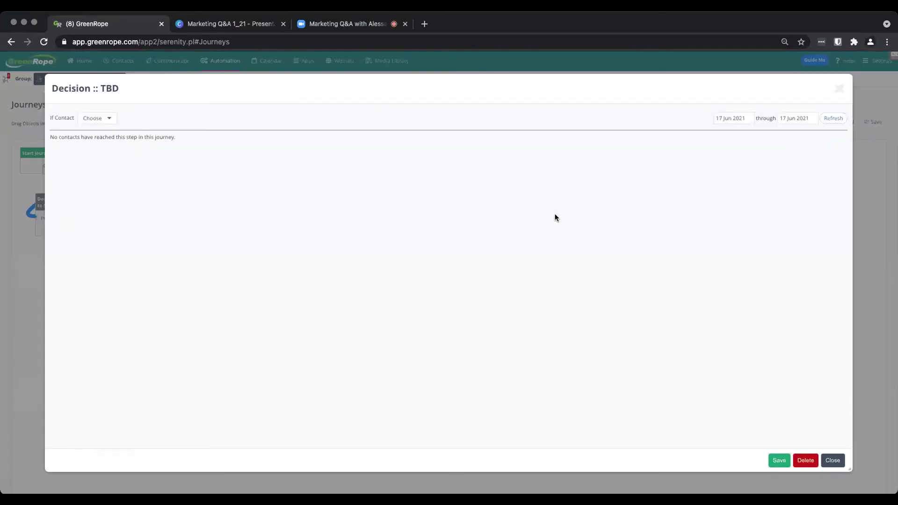
click(839, 89)
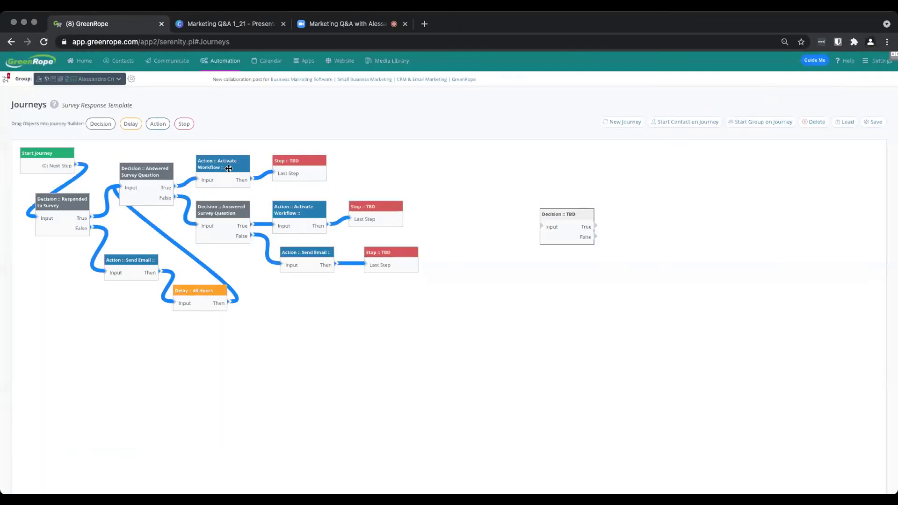
Examine the date range filters of the first Answered Survey Question decision and the uppermost Activate Workflow action
click(143, 173)
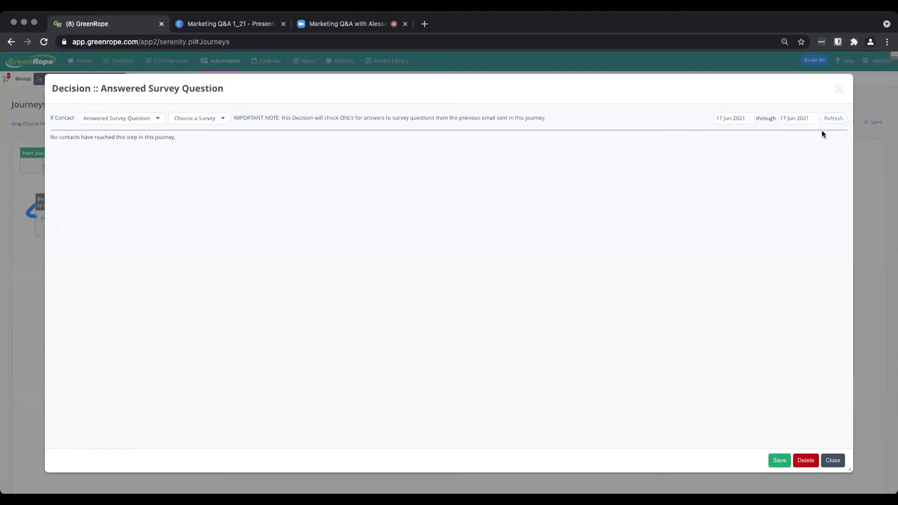
click(727, 118)
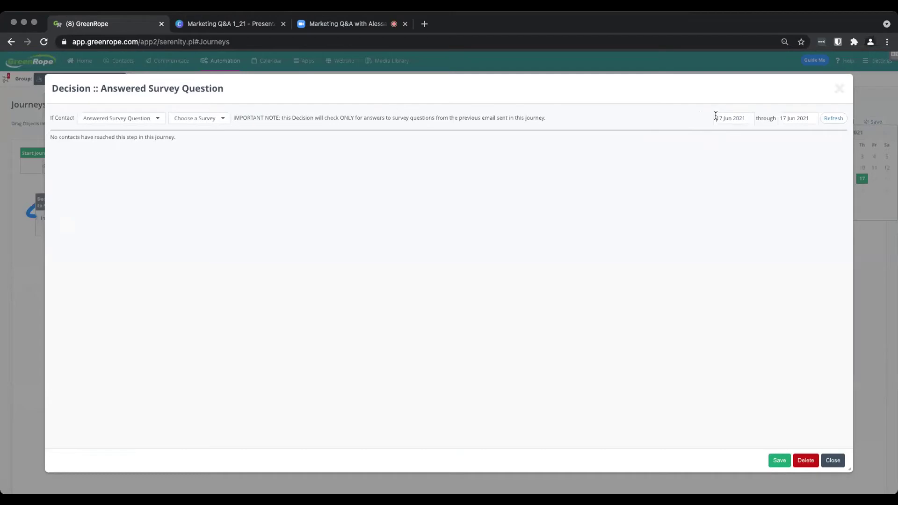
click(838, 88)
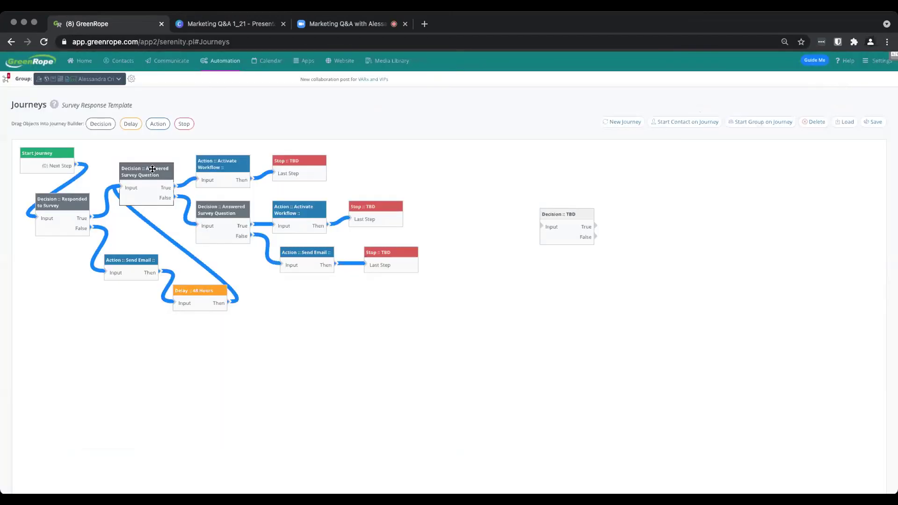
click(223, 164)
click(723, 117)
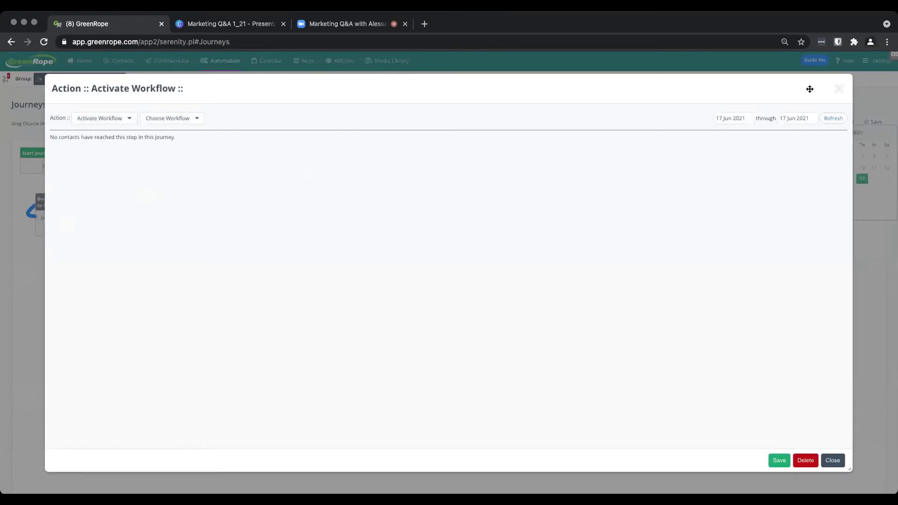
click(839, 88)
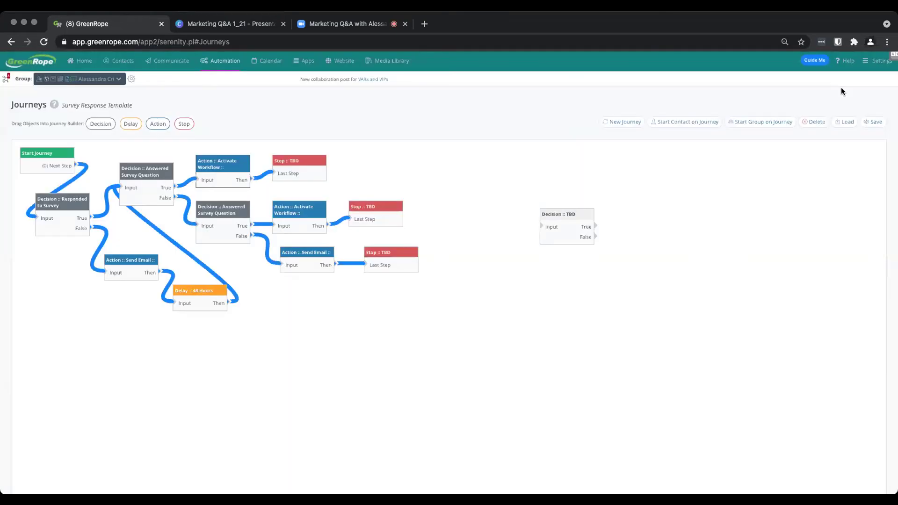
Switch to the Zoom webinar and read the latest chat messages about survey scores and personalization
click(221, 23)
click(348, 23)
scroll(811, 312, down, 1)
scroll(812, 312, down, 2)
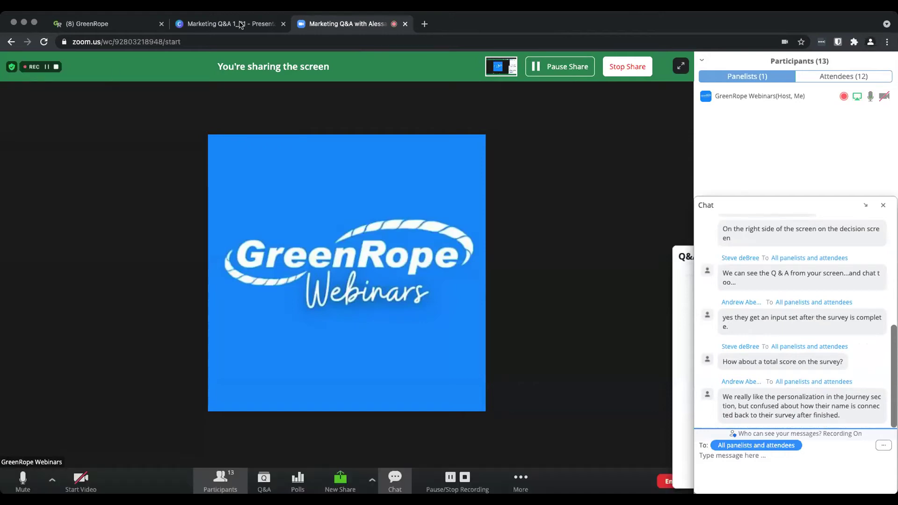
Switch to GreenRope and examine the condition options available for the unconnected Decision, from actions to user defined fields, without choosing one
click(112, 22)
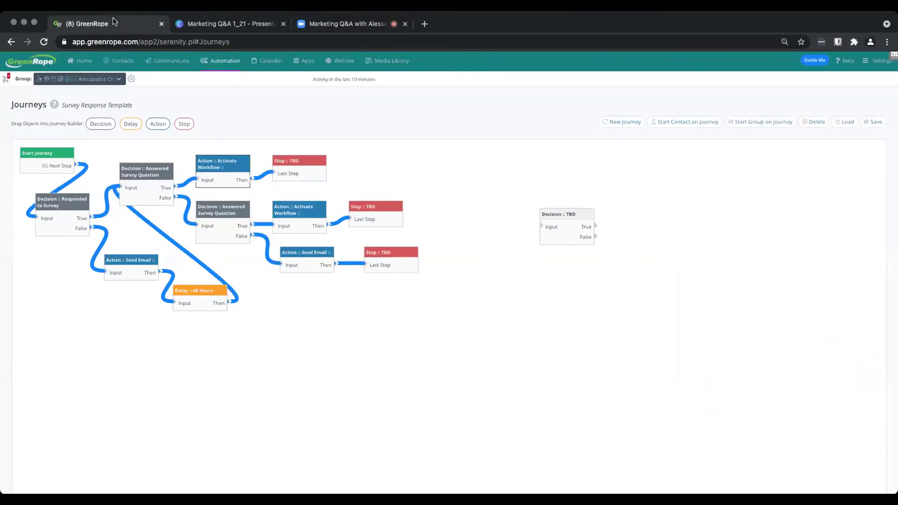
drag(97, 128, 557, 214)
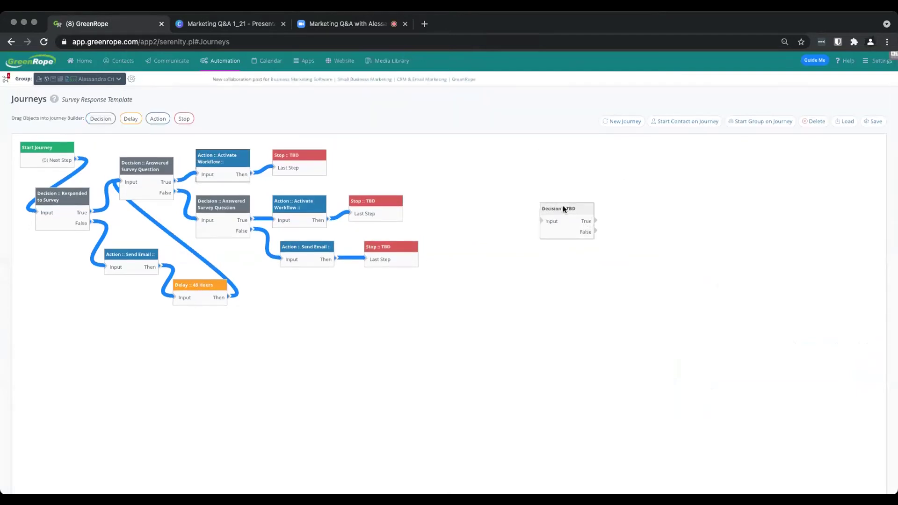
double_click(562, 206)
click(99, 118)
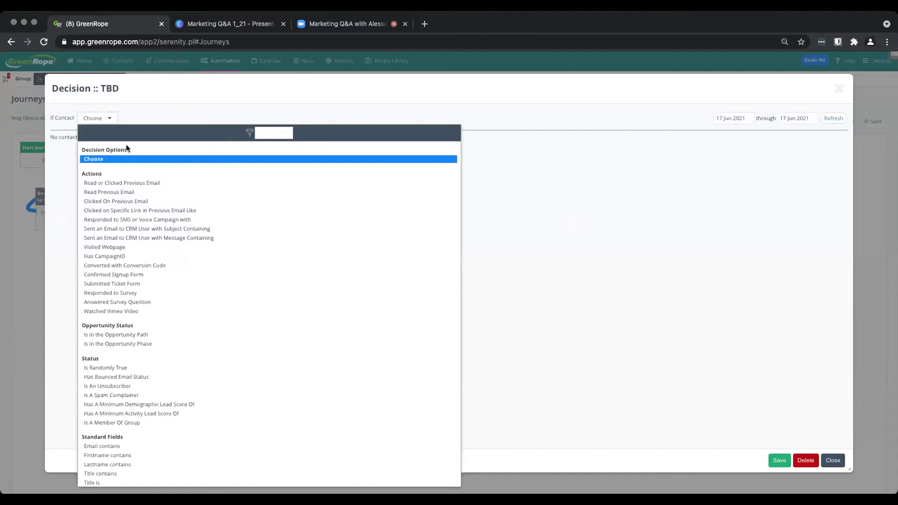
scroll(171, 310, down, 2)
scroll(171, 310, up, 2)
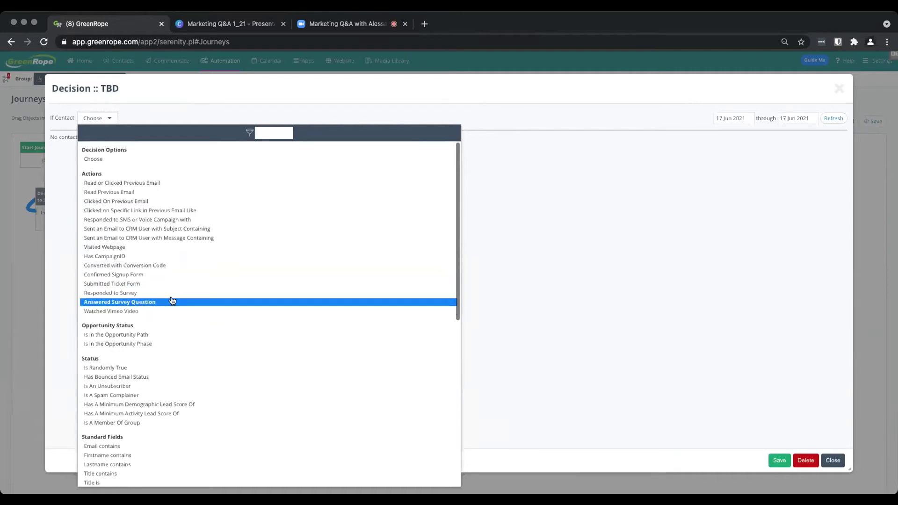
scroll(196, 325, down, 3)
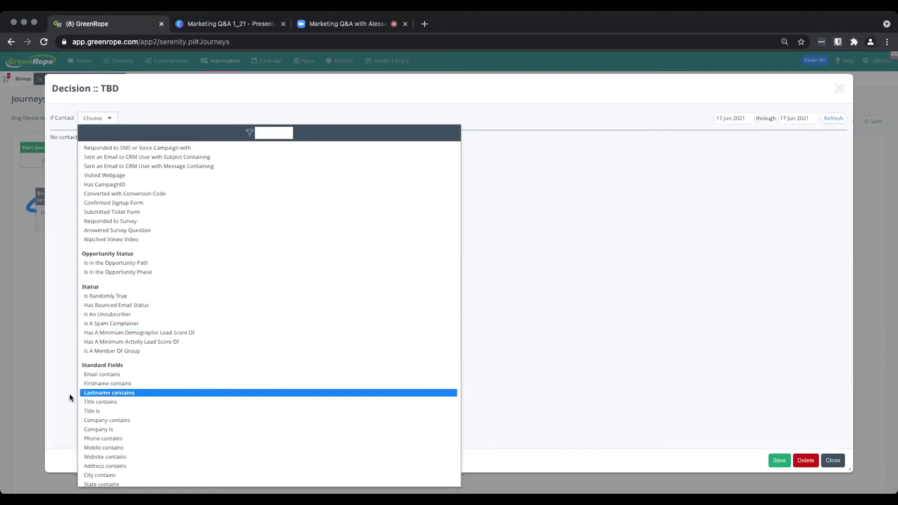
scroll(153, 437, down, 2)
scroll(153, 437, down, 3)
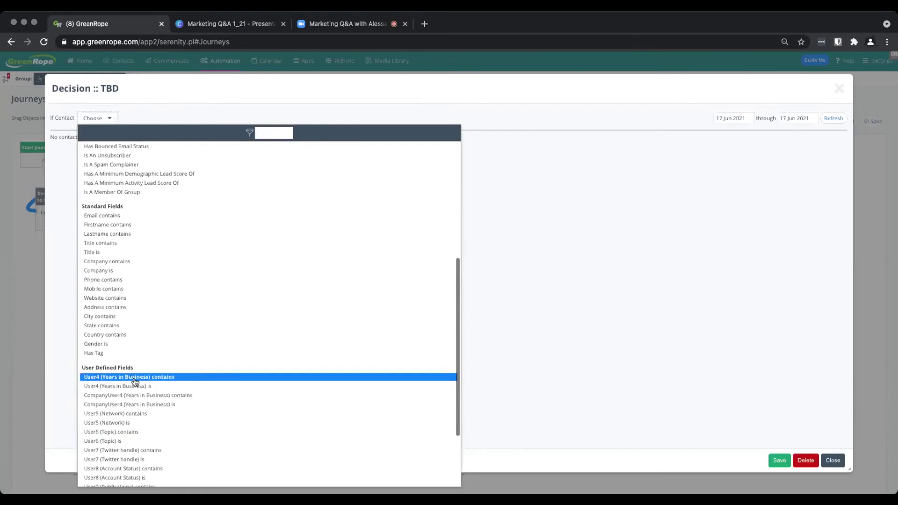
click(832, 460)
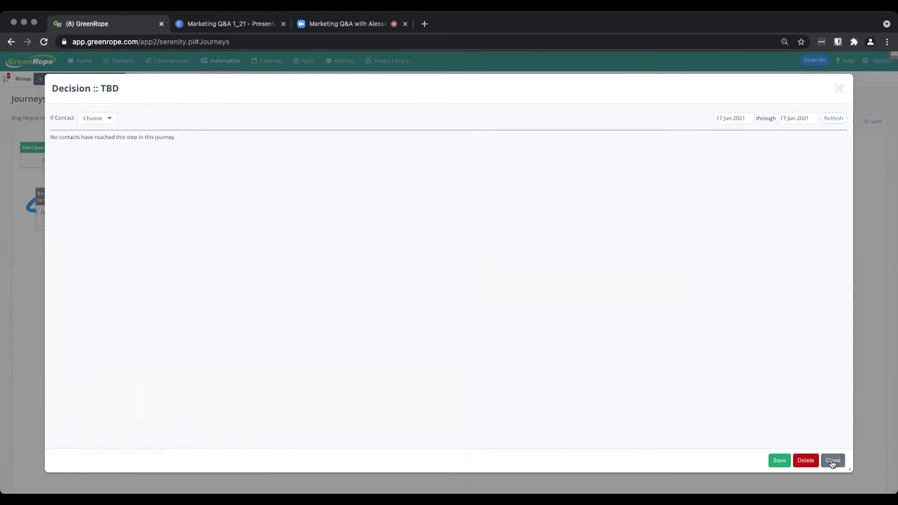
Switch to the Zoom webinar and check the chat for new attendee messages about the survey questions
click(335, 24)
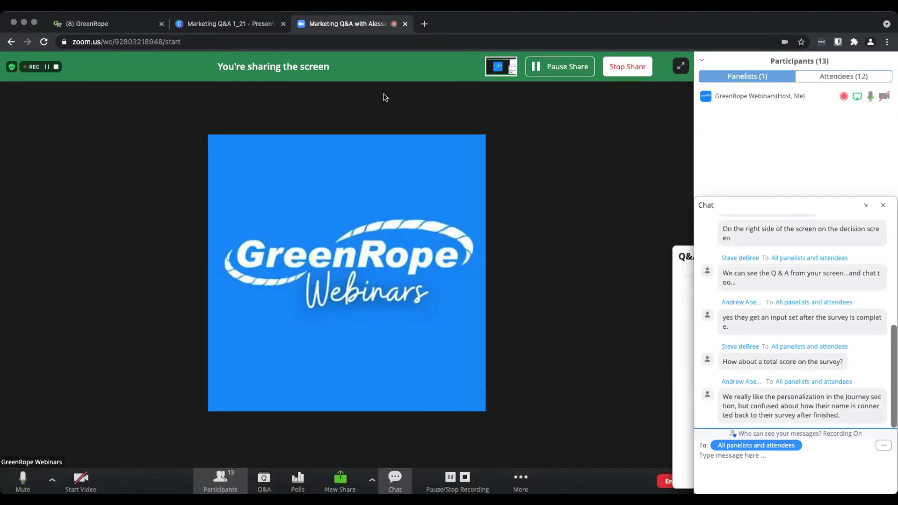
click(75, 26)
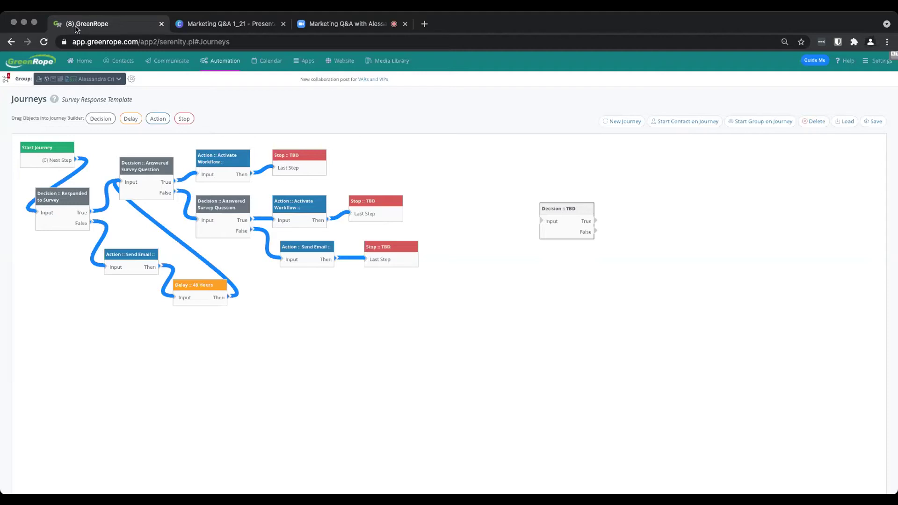
click(342, 24)
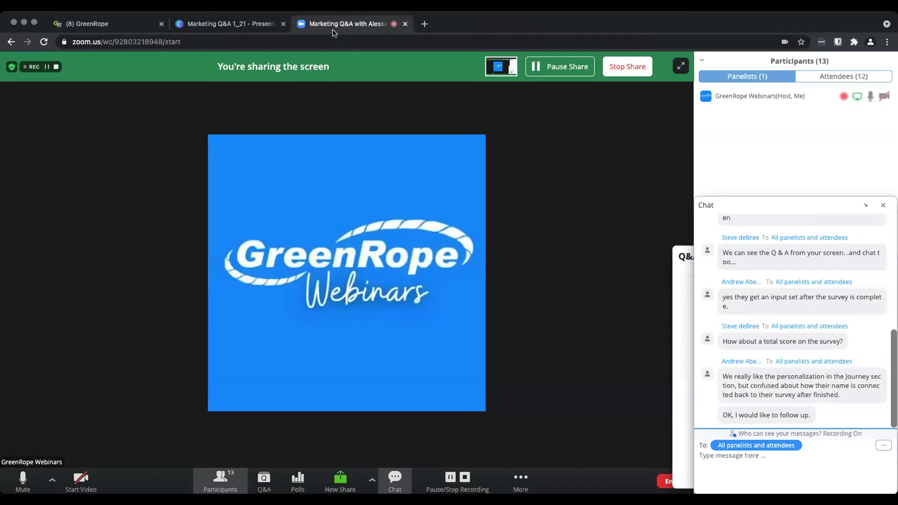
Return to the Survey Response Template journey in GreenRope and delete the unconnected Decision from the canvas
click(212, 24)
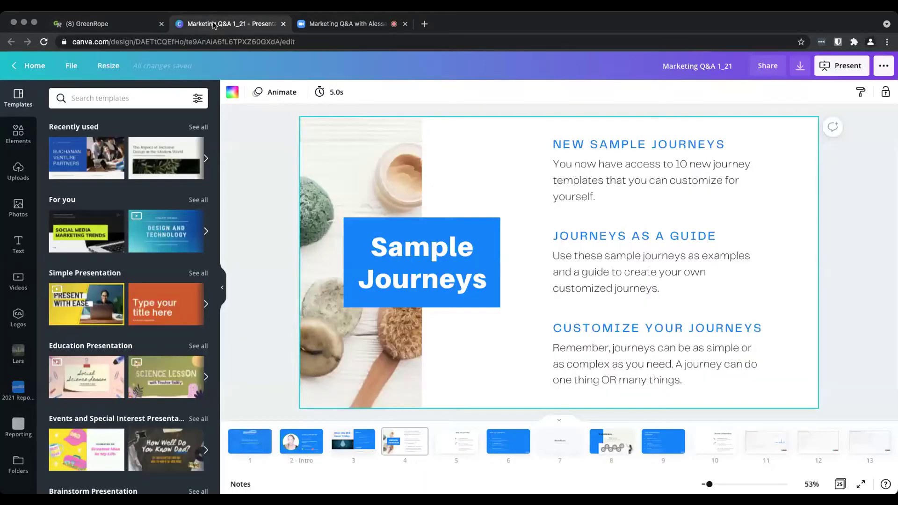
click(120, 24)
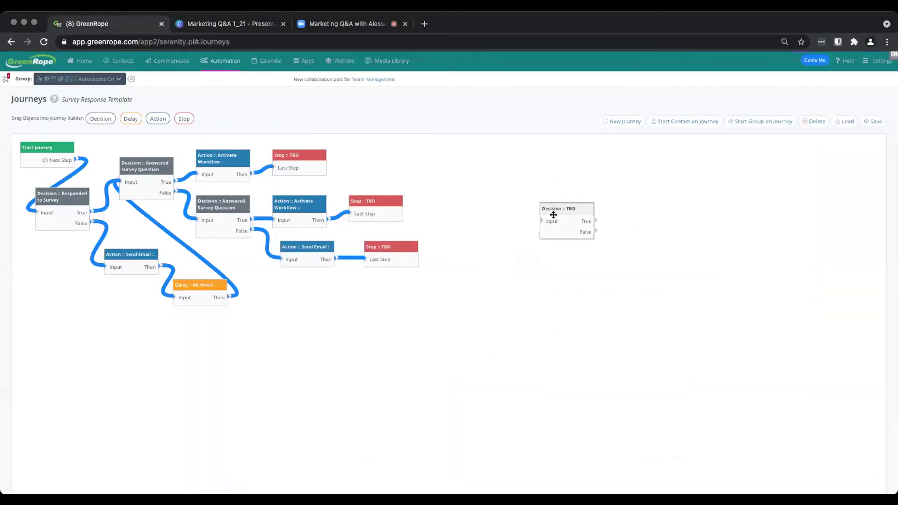
click(551, 214)
click(806, 461)
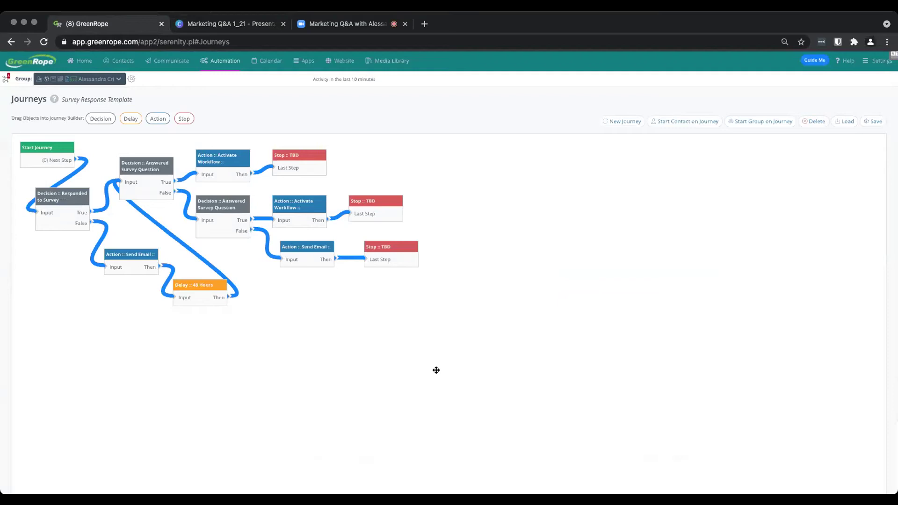
Switch to the Canva presentation, present it in Standard mode from the Sample Journeys slide, and advance to the Why use journeys slide
click(221, 27)
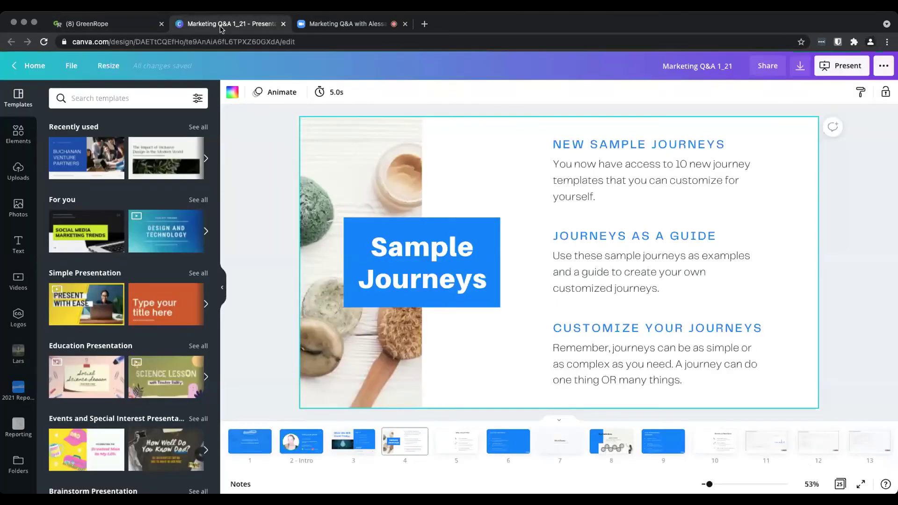
click(318, 23)
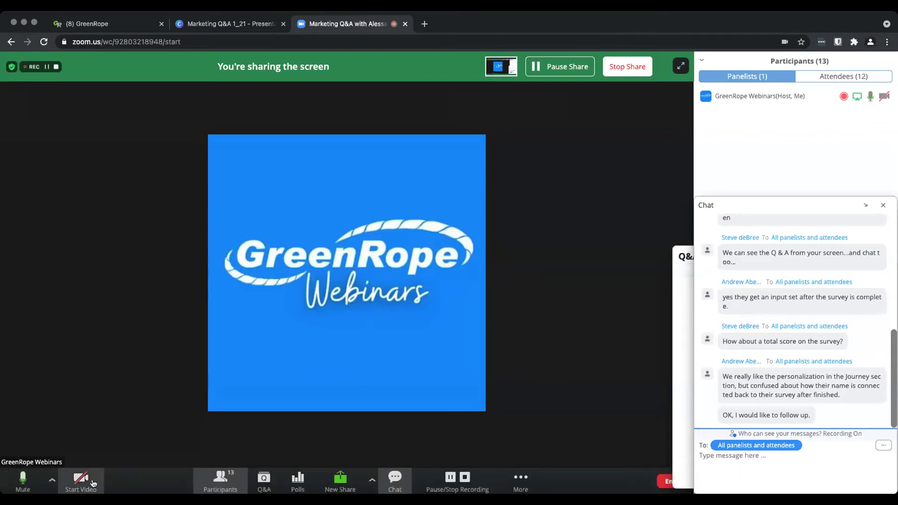
click(222, 23)
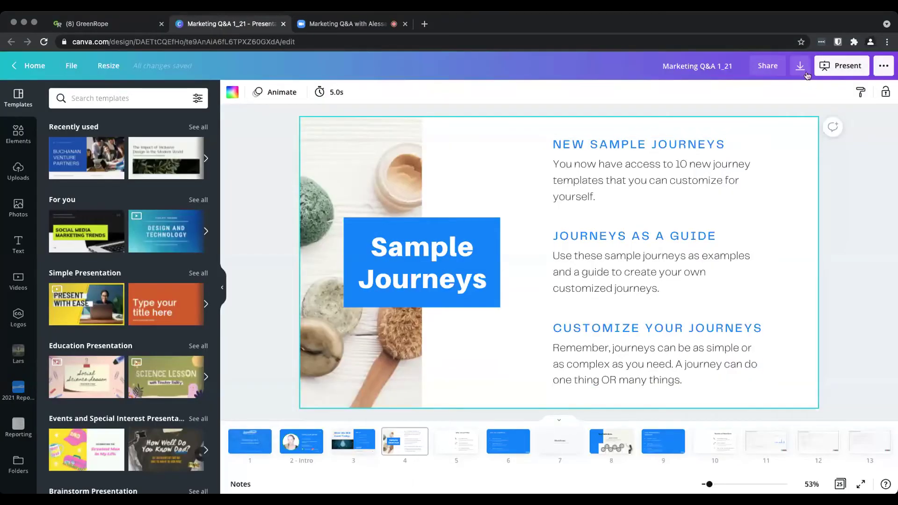
click(831, 70)
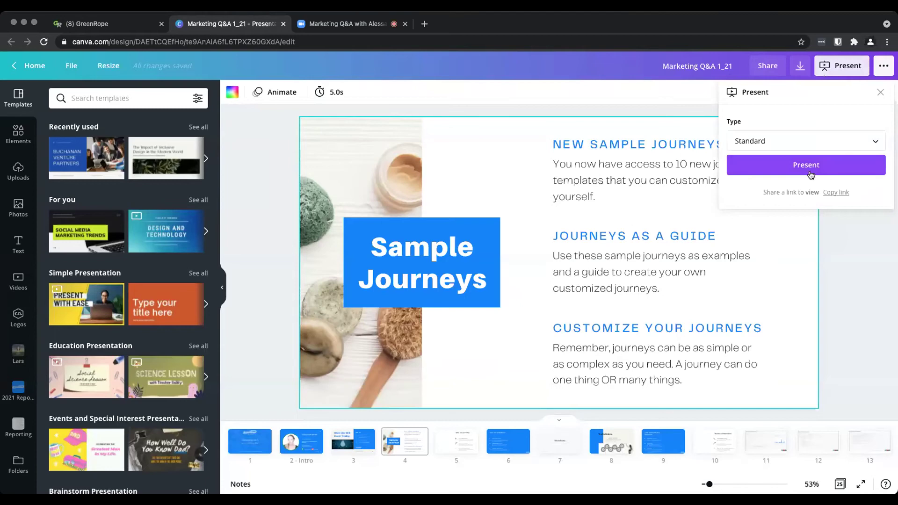
click(806, 165)
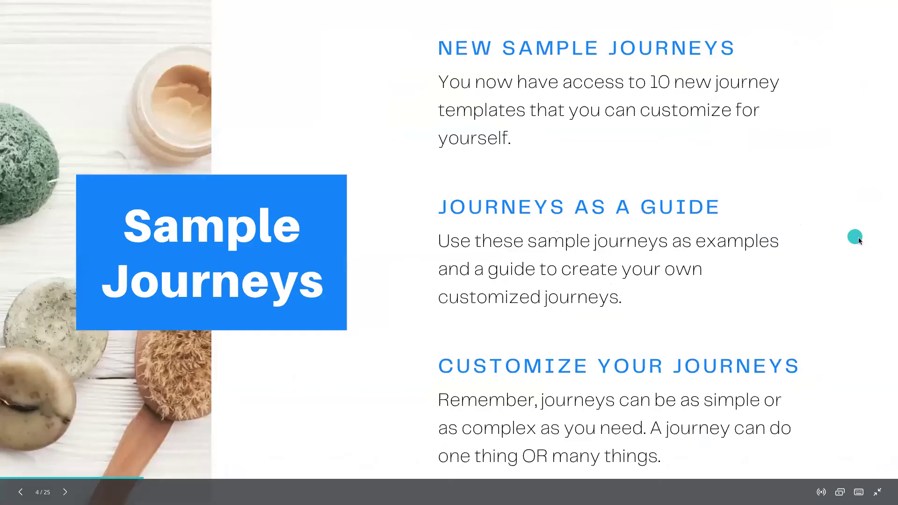
click(871, 273)
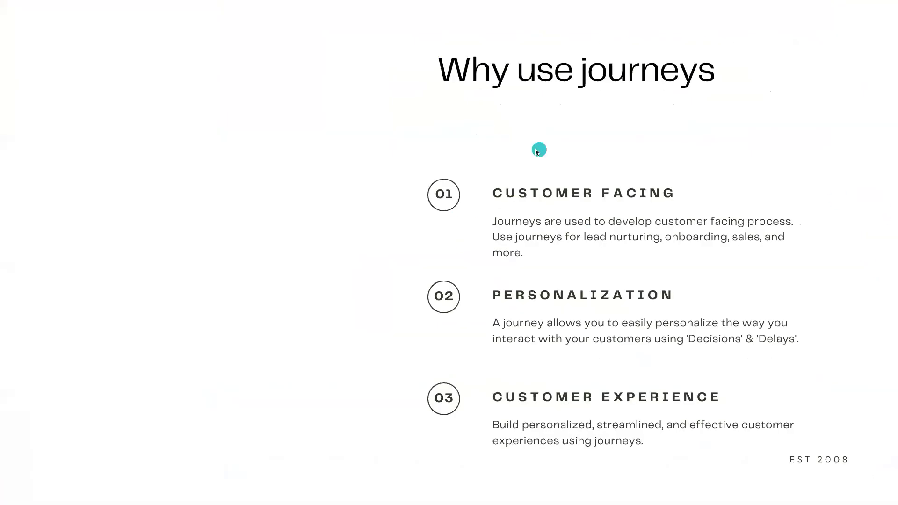
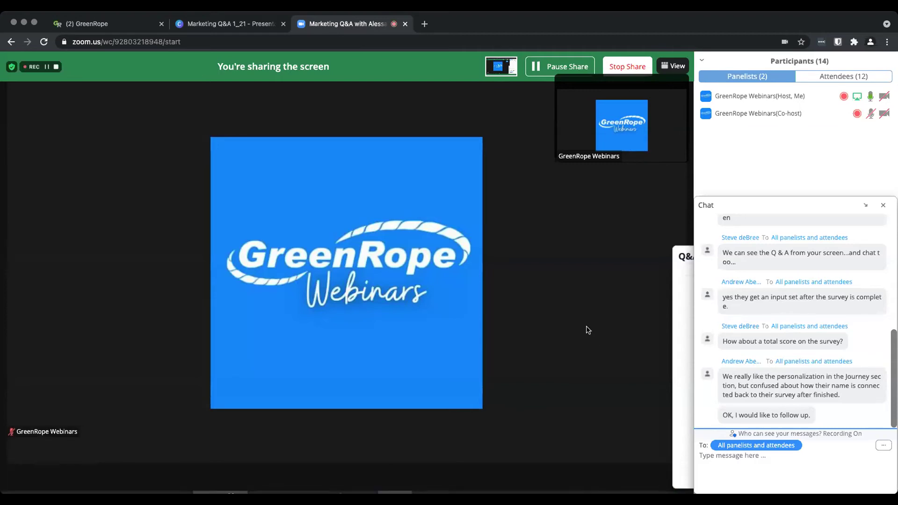
In the Zoom webinar, hide the chat and move the Q&A window higher to check for open questions
mouse_move(744, 205)
mouse_down()
mouse_move(830, 201)
mouse_move(671, 209)
mouse_move(685, 223)
mouse_move(694, 200)
mouse_move(729, 202)
mouse_up()
click(856, 205)
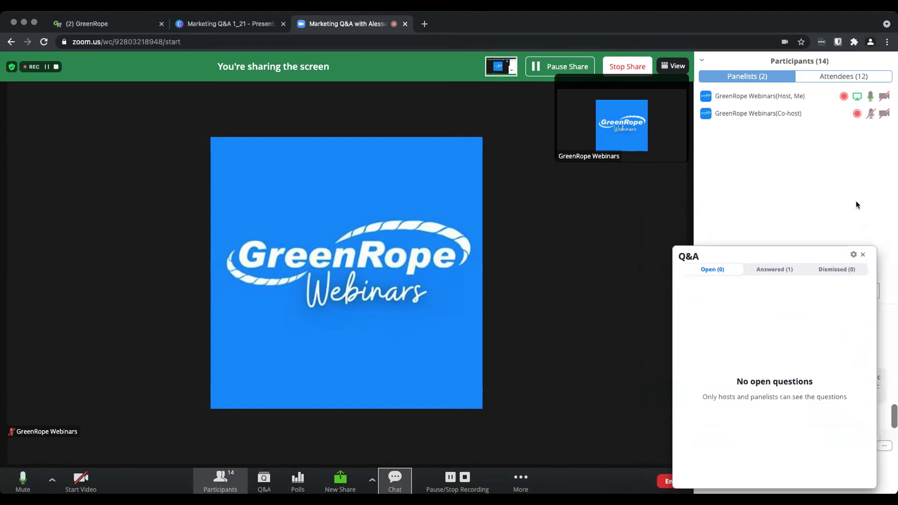
mouse_move(734, 93)
drag(767, 253, 771, 99)
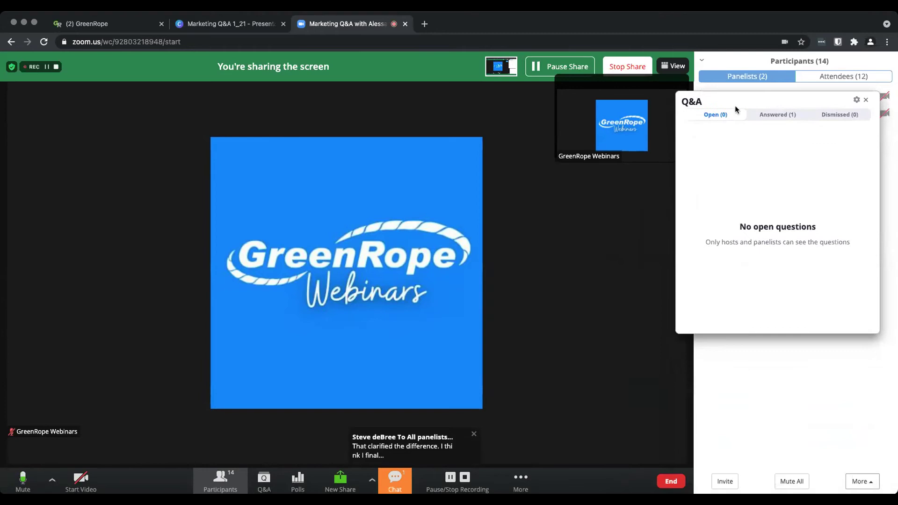
Glance at the GreenRope journey, return to the Zoom webinar, and reopen the chat to read the latest attendee message
click(91, 21)
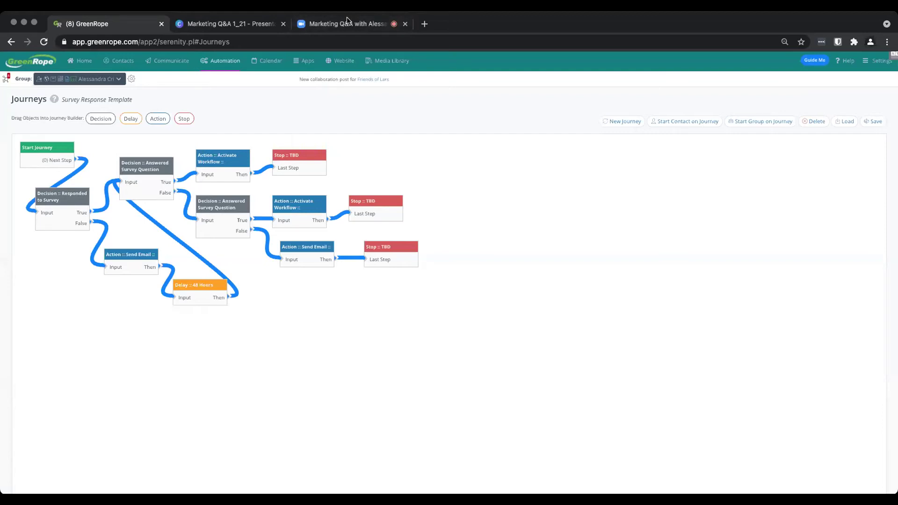
click(348, 22)
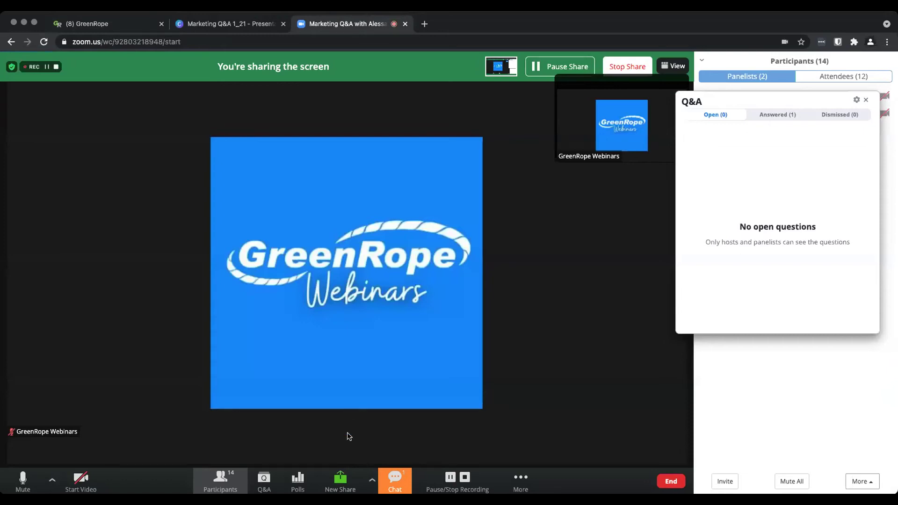
click(398, 484)
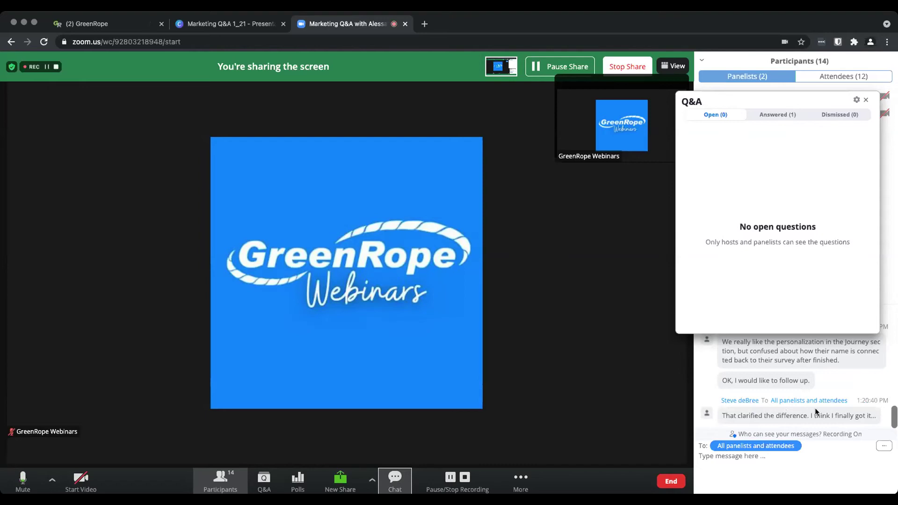
Switch to the Canva presentation, collapse the template library, and present in full screen from the Why use workflows slide
click(205, 25)
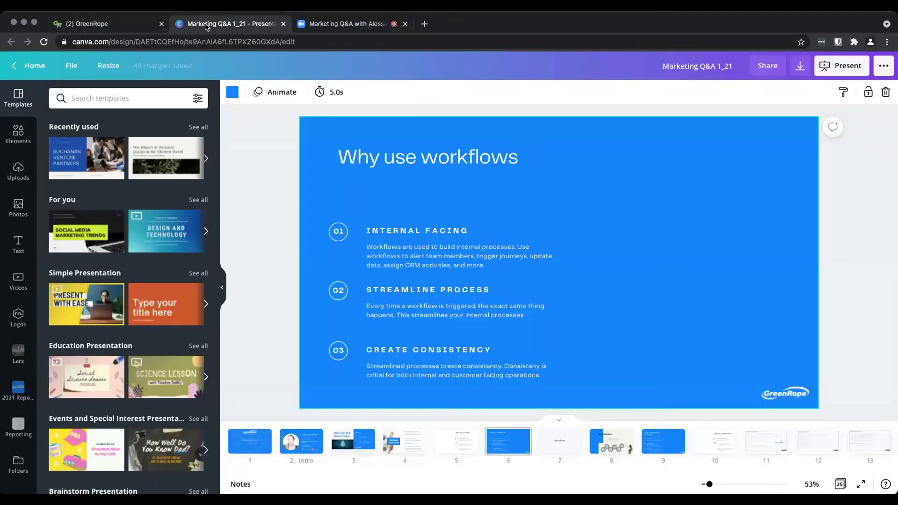
click(222, 290)
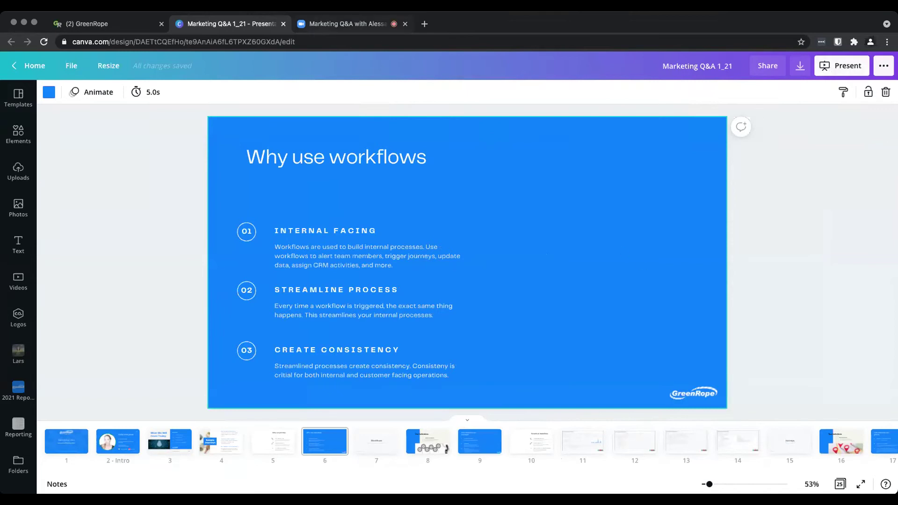
click(323, 25)
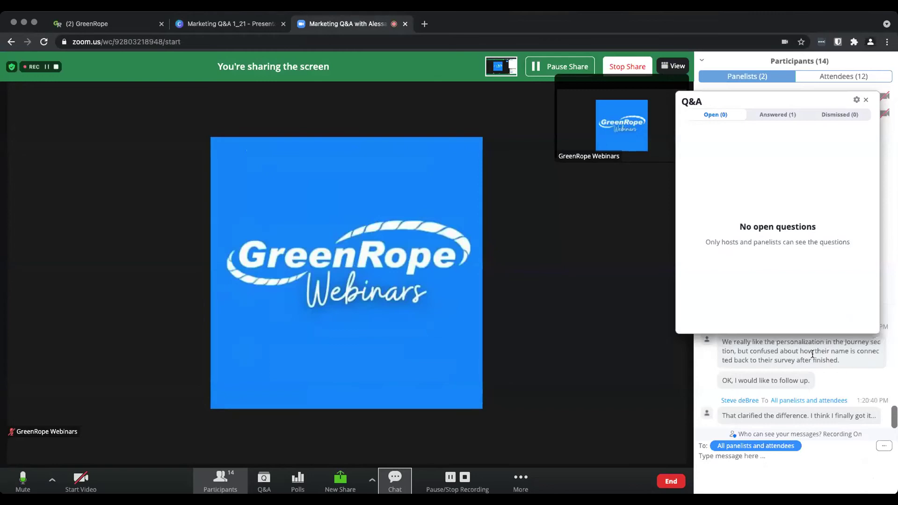
click(217, 29)
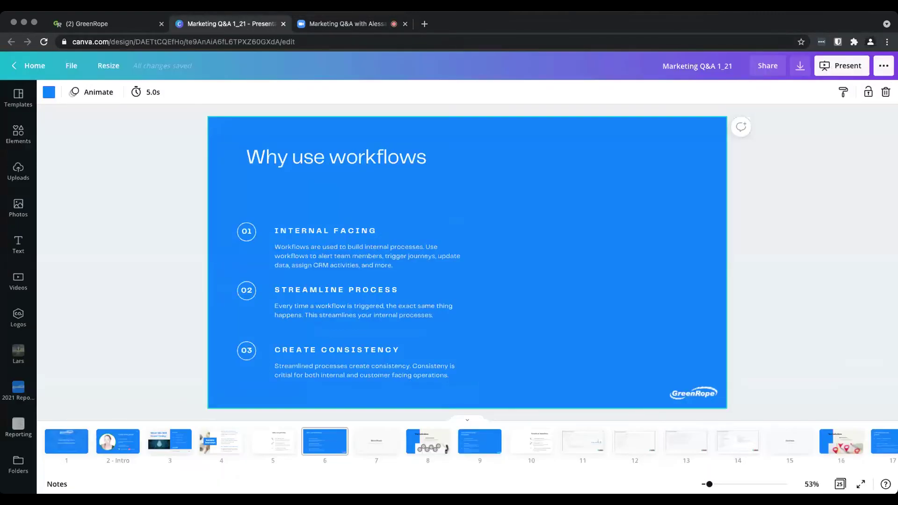
click(842, 66)
click(795, 167)
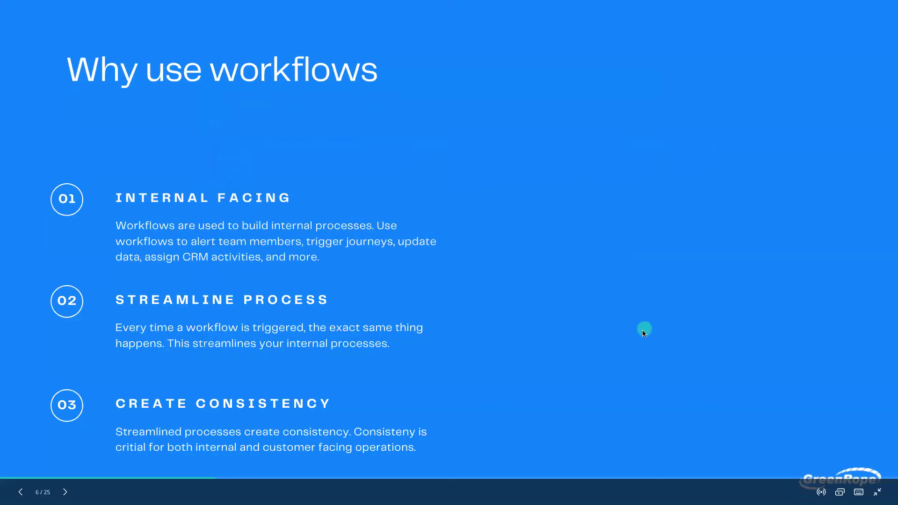
Advance the presentation through the Workflows title and The Definition slides to the Characteristics of a workflow slide
key(Home)
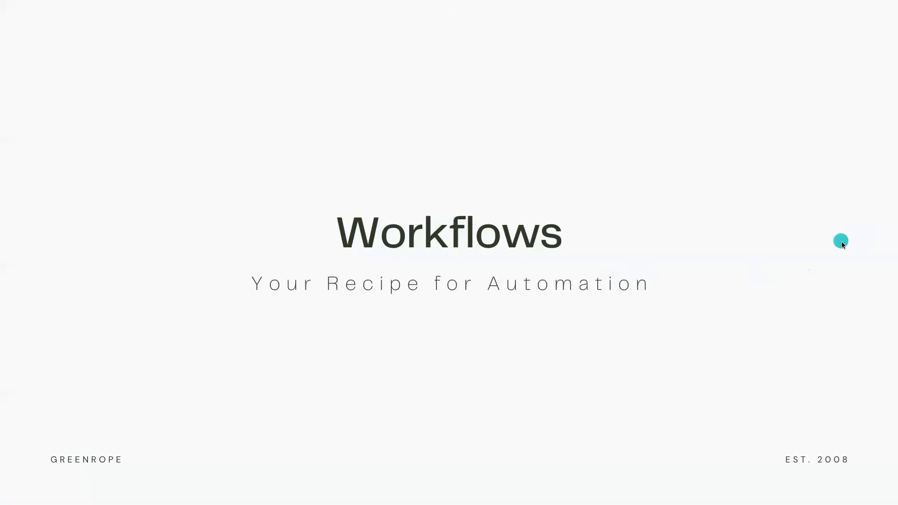
key(Right)
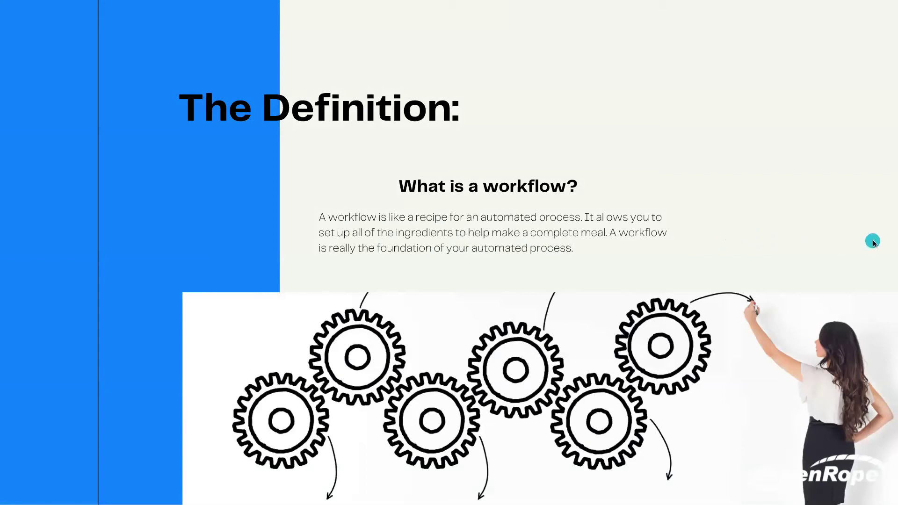
key(Right)
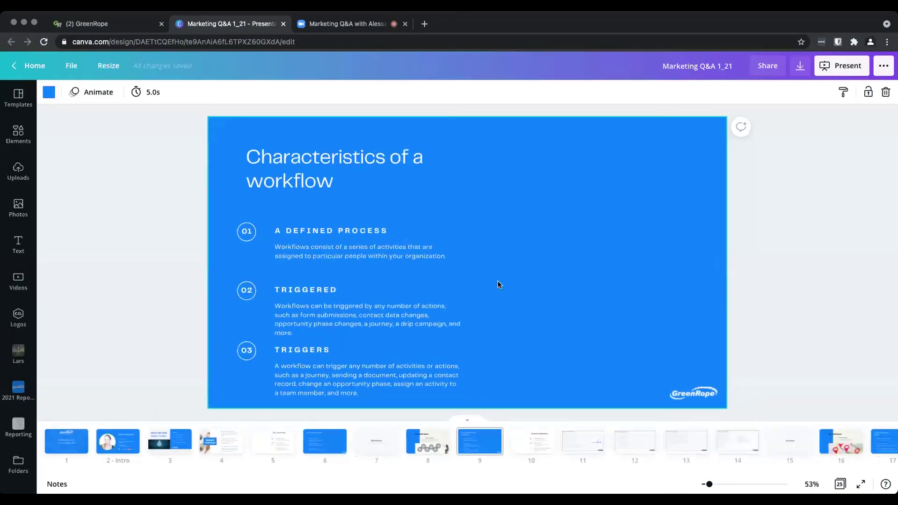
Switch to GreenRope and open the website's signup forms overview
click(86, 23)
mouse_move(229, 60)
mouse_move(344, 60)
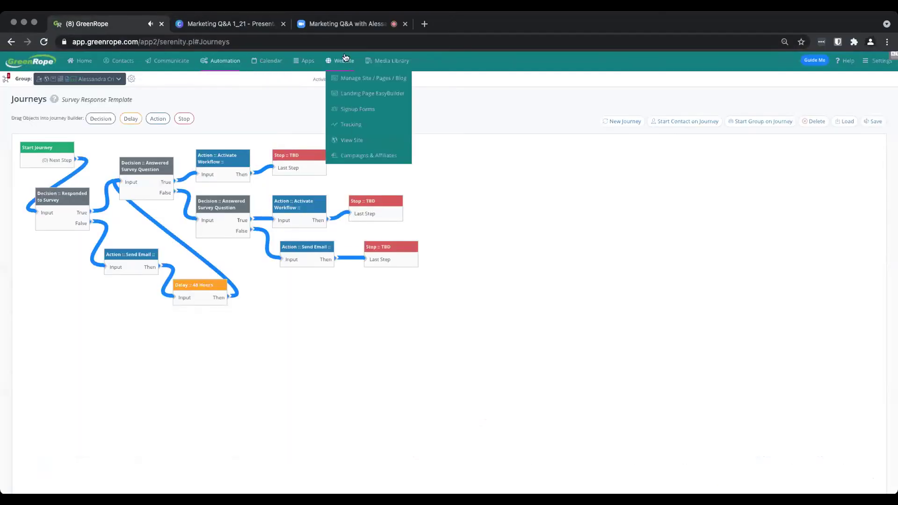
click(351, 109)
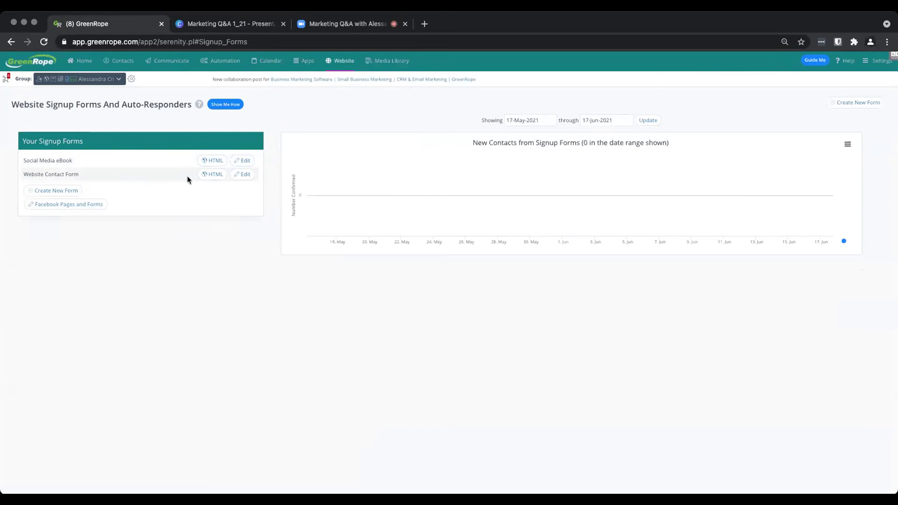
Open the Website Contact Form for editing and highlight the Upon Confirmation settings among its form options
click(244, 174)
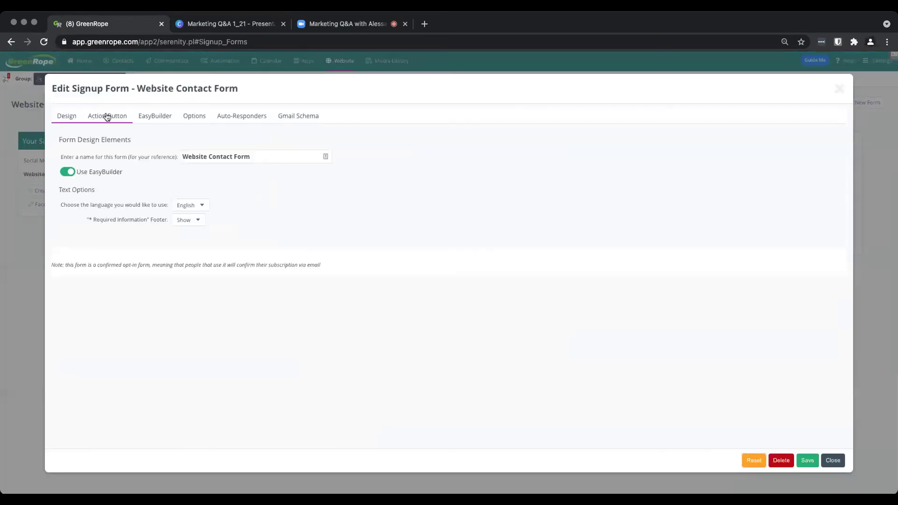
click(193, 116)
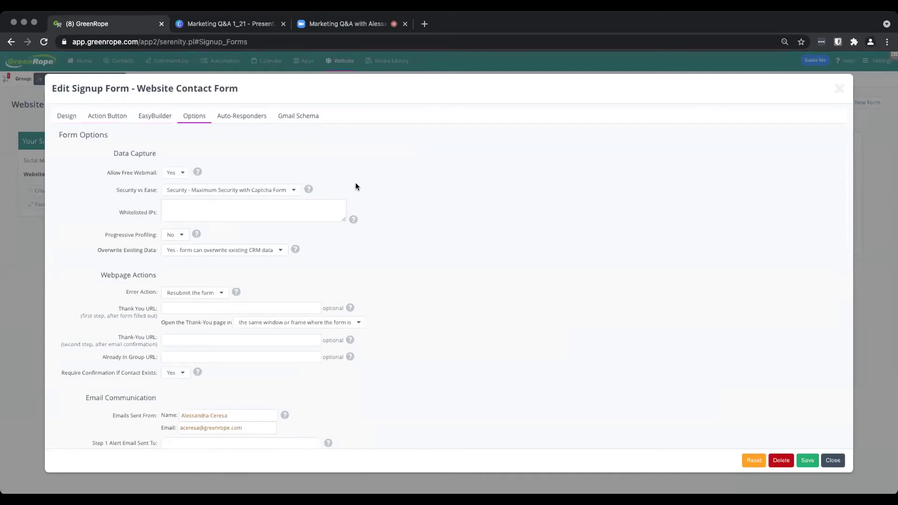
scroll(367, 189, down, 7)
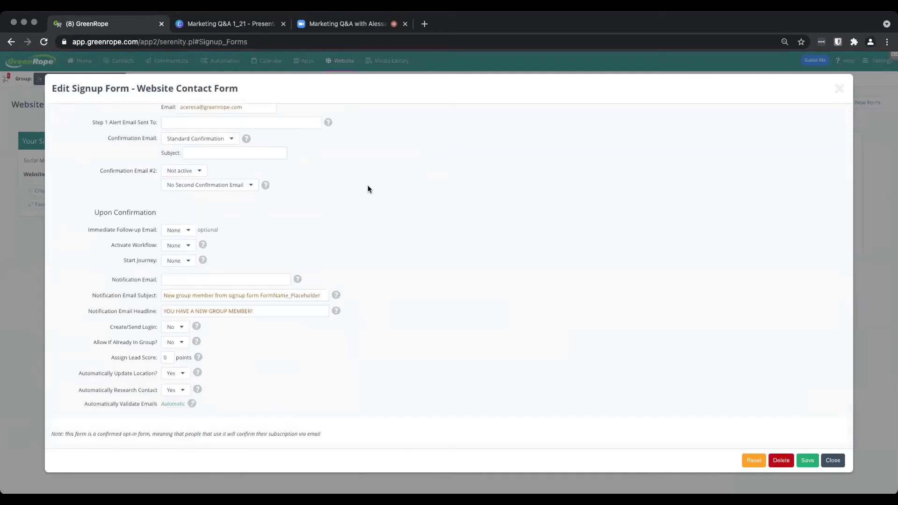
drag(92, 213, 262, 254)
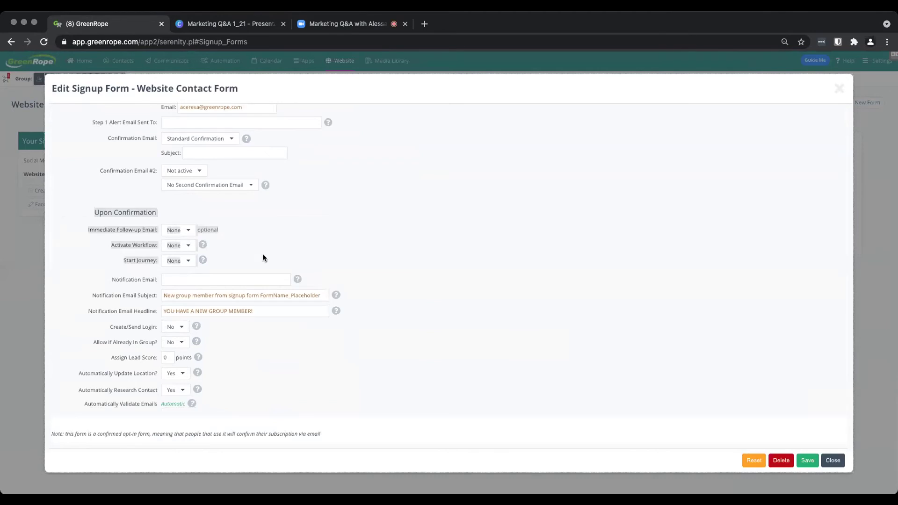
click(261, 264)
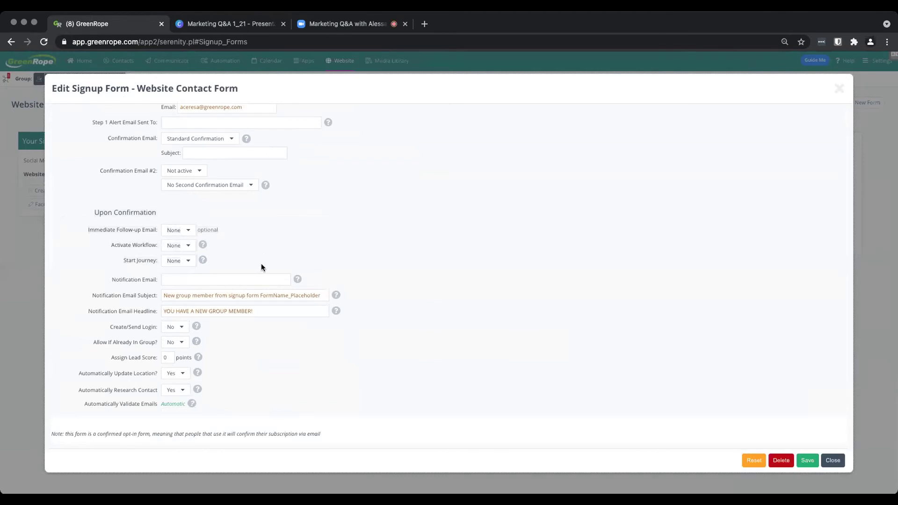
Examine the form's Immediate Follow-up Email and Activate Workflow choices, and close the form editor
click(189, 232)
click(189, 232)
click(190, 245)
click(190, 245)
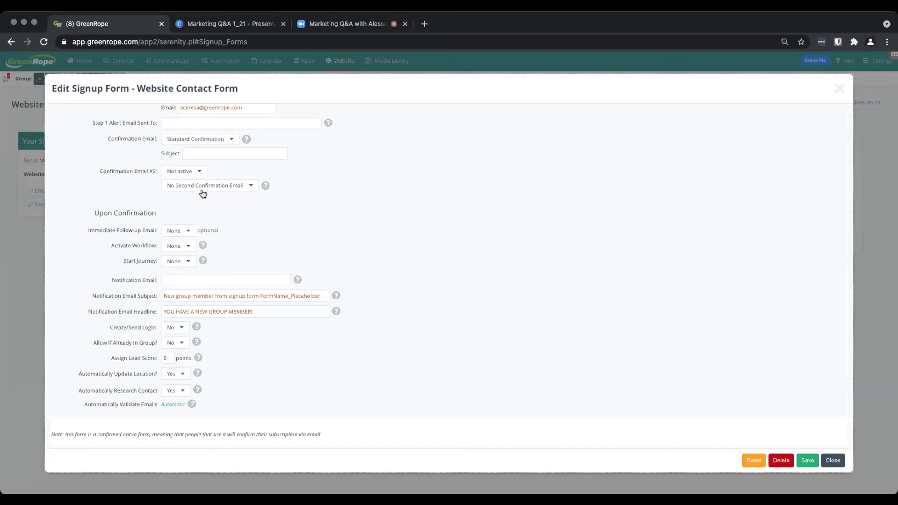
scroll(274, 166, up, 1)
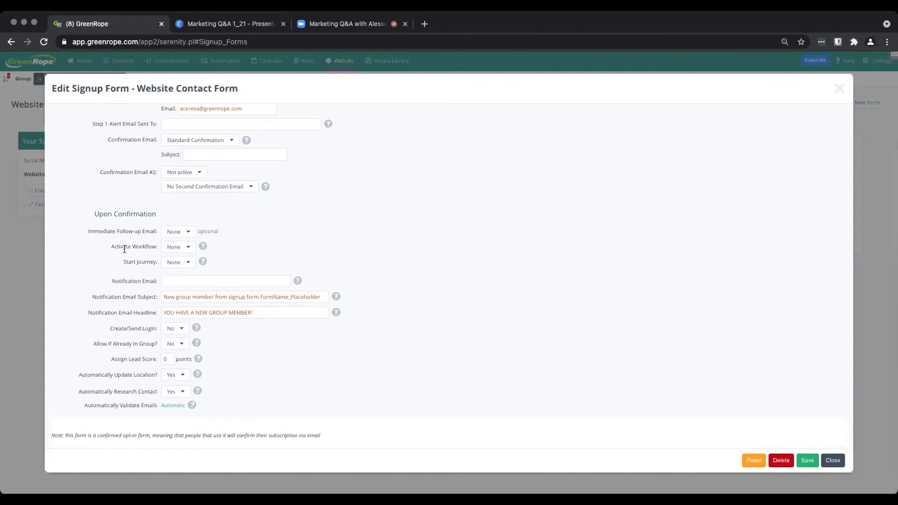
drag(106, 246, 159, 248)
click(178, 246)
drag(110, 246, 159, 248)
click(841, 92)
Open the New Lead Workflow for editing from the Workflow Manager
mouse_move(220, 61)
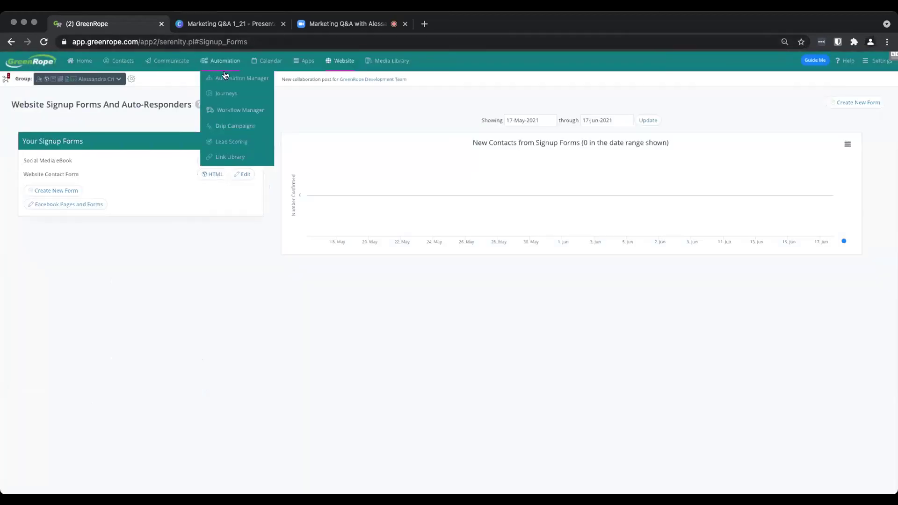
click(251, 111)
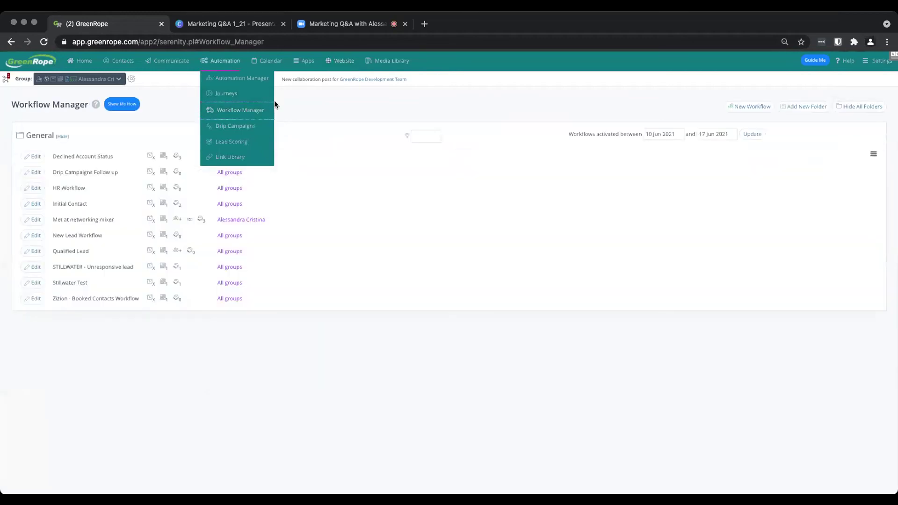
click(34, 237)
Start the workflow's notes with the line "Triggered: New Website form fill"
click(183, 203)
mouse_move(274, 220)
mouse_down()
mouse_move(279, 245)
mouse_move(275, 225)
mouse_up()
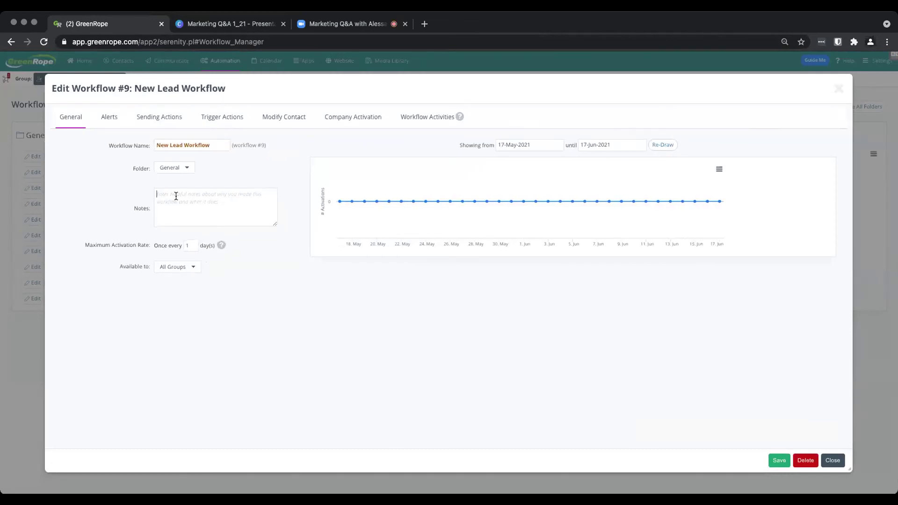
text(Triggered: New)
key(BackSpace)
key(BackSpace)
key(BackSpace)
key(BackSpace)
text(New Website form fill)
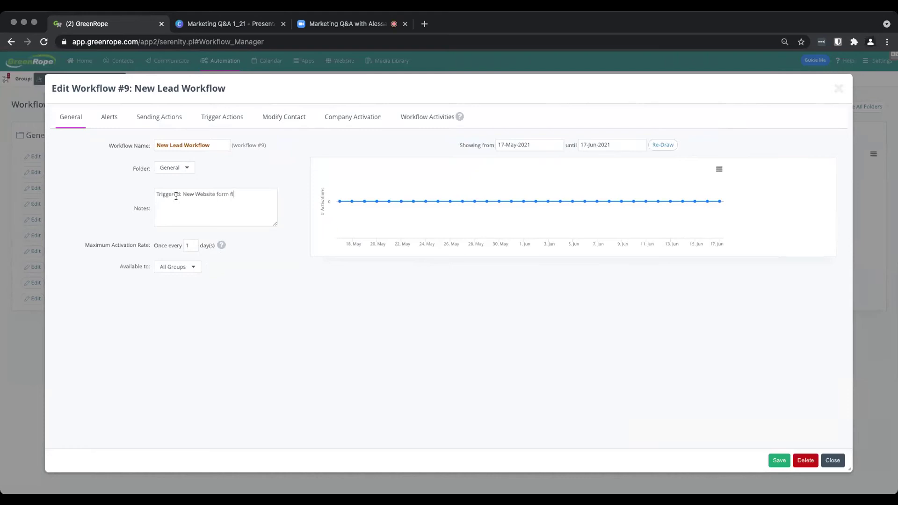
Add the lines "Alerts Marketing team" and "Adds them to leads group" to the workflow notes
text(Tri)
key(BackSpace)
key(BackSpace)
text(Alerts Marketing team)
key(Return)
text(Adds them t)
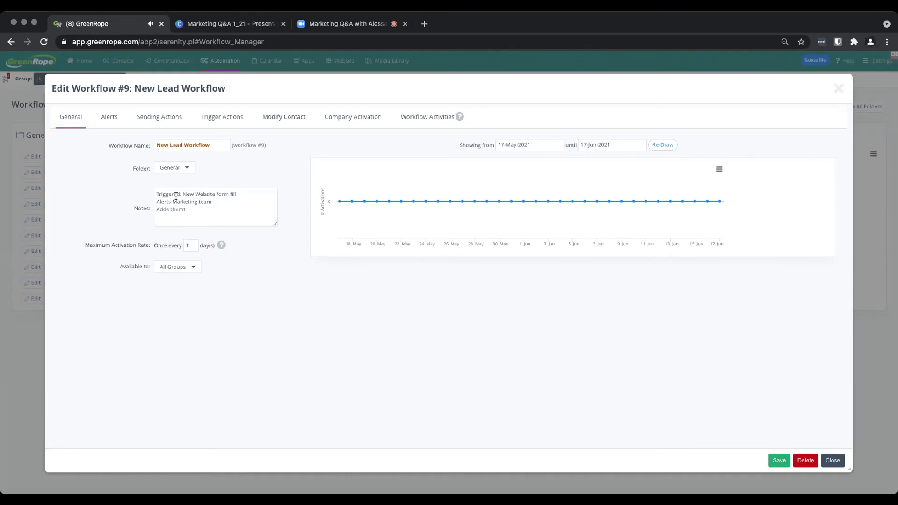
text(o leads group)
Add "Triggers new website contact journey" and "Adds a sales CRM activity" to the notes and enlarge the notes box
text(Triggere)
text(s new website co)
text(ntact journey)
key(Return)
text(Adds )
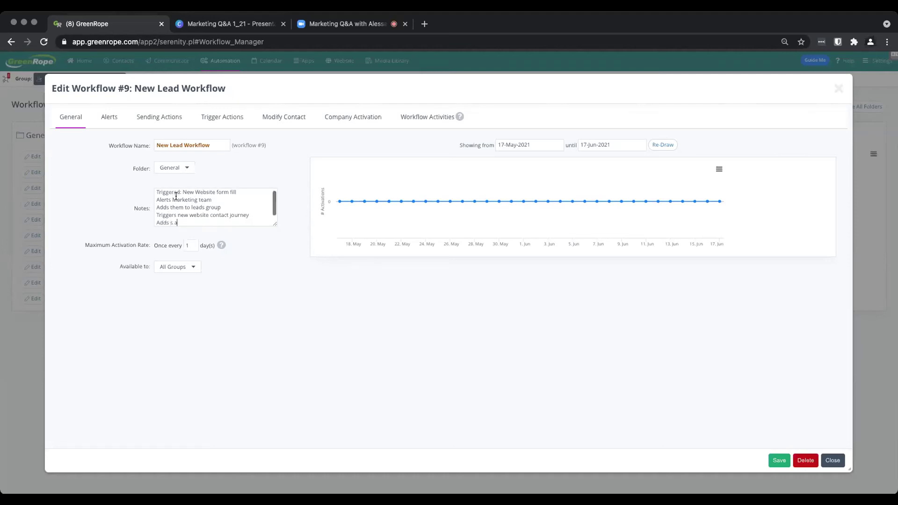
text(a sales CRM activity)
drag(281, 227, 281, 250)
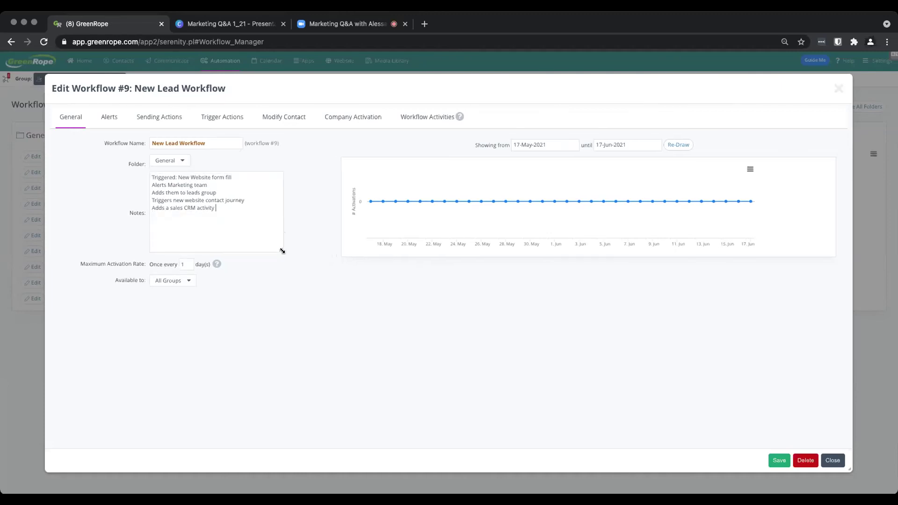
Highlight the notes' trigger line and the actions listed below it to point them out to the attendees
drag(220, 208, 147, 180)
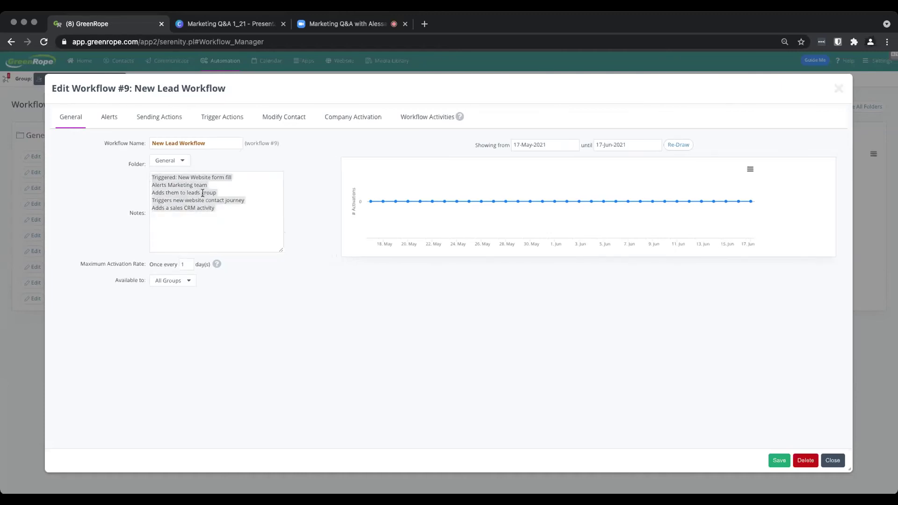
click(203, 192)
drag(267, 182, 138, 178)
click(140, 181)
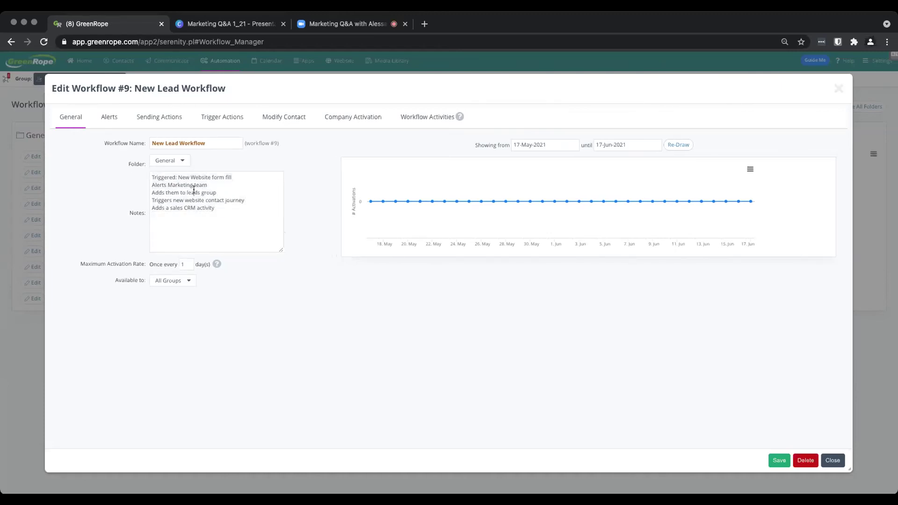
drag(234, 207, 134, 186)
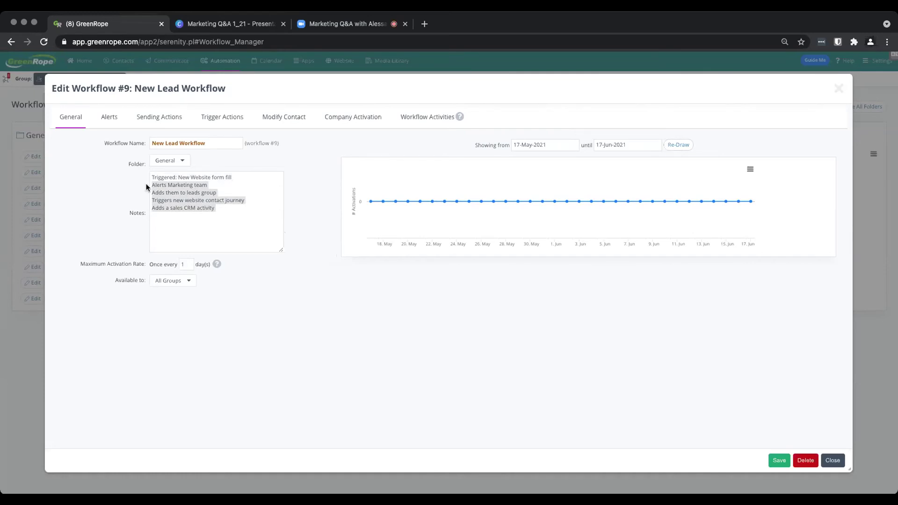
Review the New Lead Workflow's Alerts, Sending Actions and Trigger Actions settings, including the start journey option
click(109, 117)
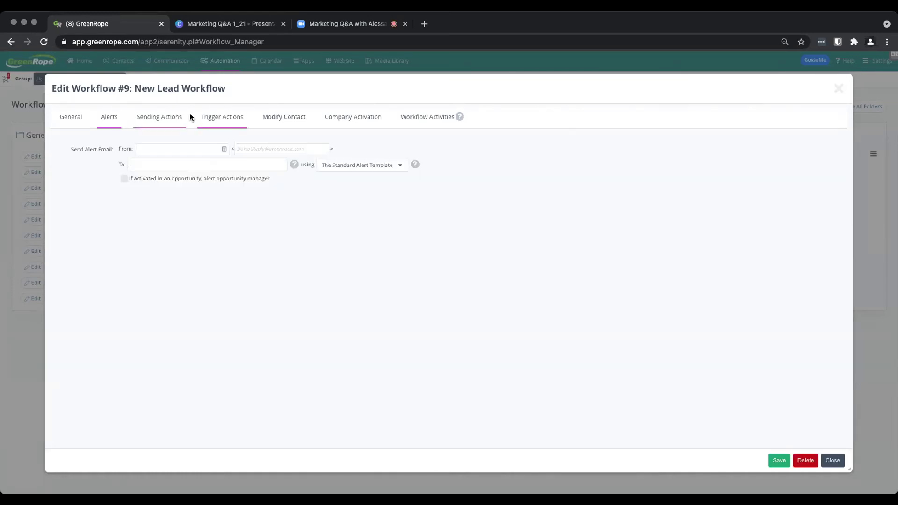
click(174, 119)
click(114, 117)
click(169, 120)
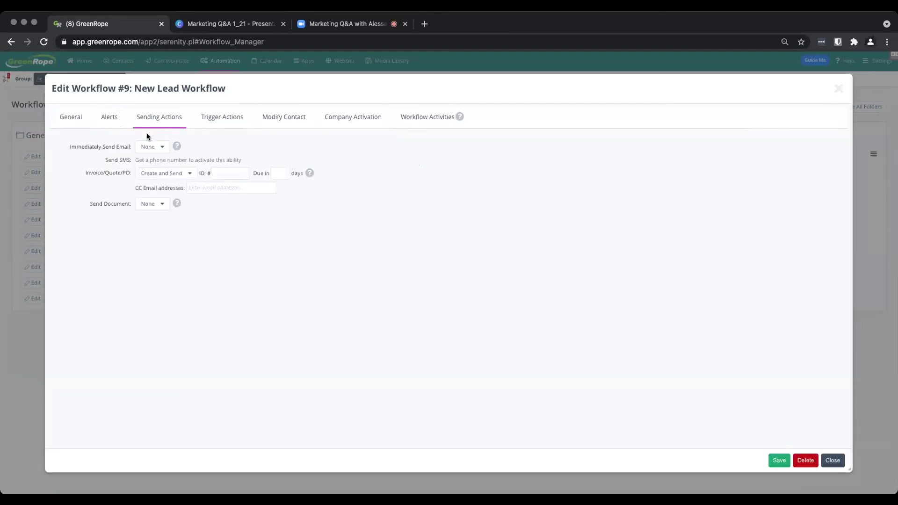
click(230, 119)
click(157, 229)
click(231, 226)
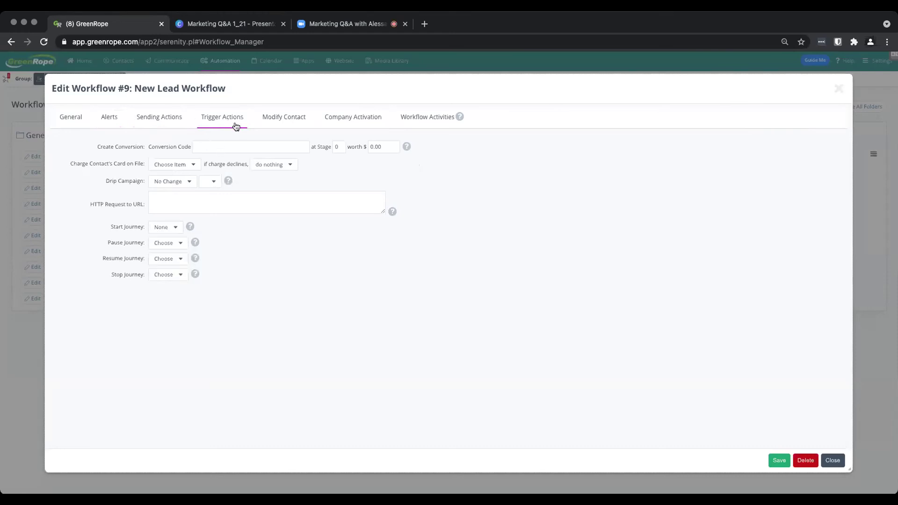
Review the workflow's group assignment choices, Company Activation and Workflow Activities settings, and return to its general settings
click(276, 119)
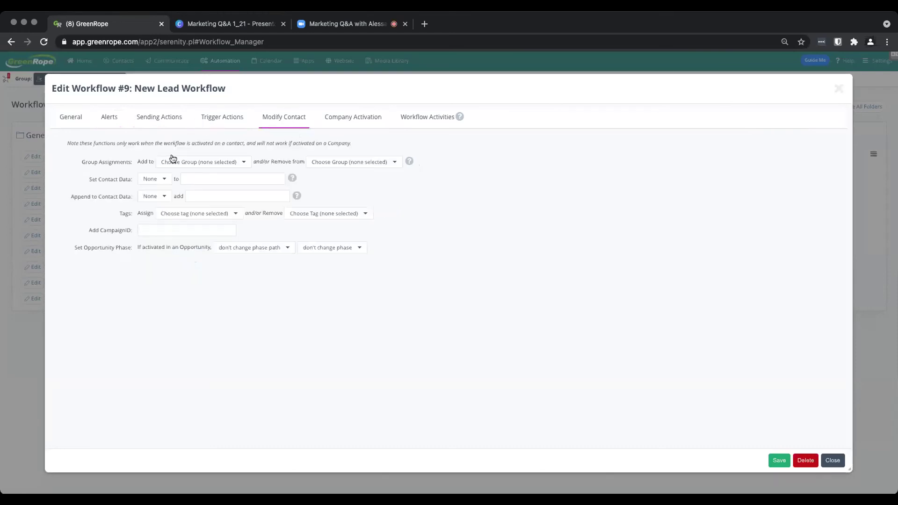
click(203, 163)
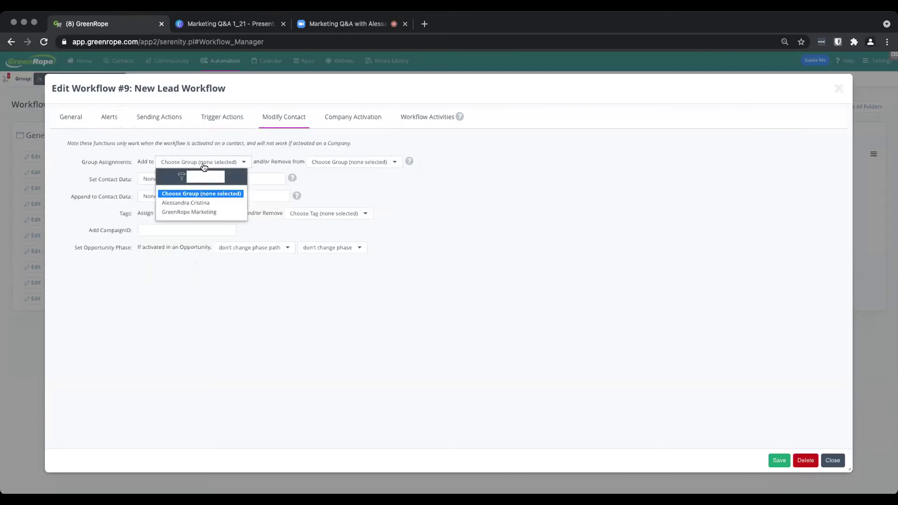
click(284, 147)
click(350, 122)
click(426, 117)
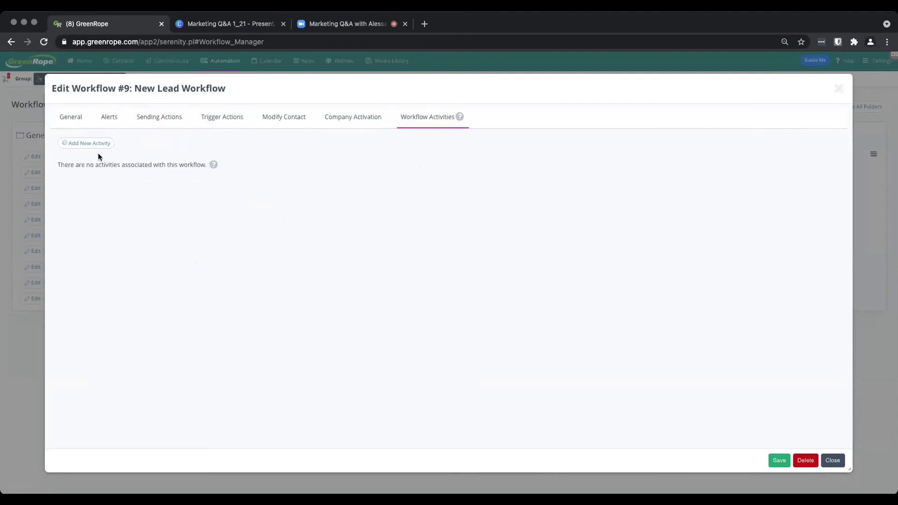
click(78, 122)
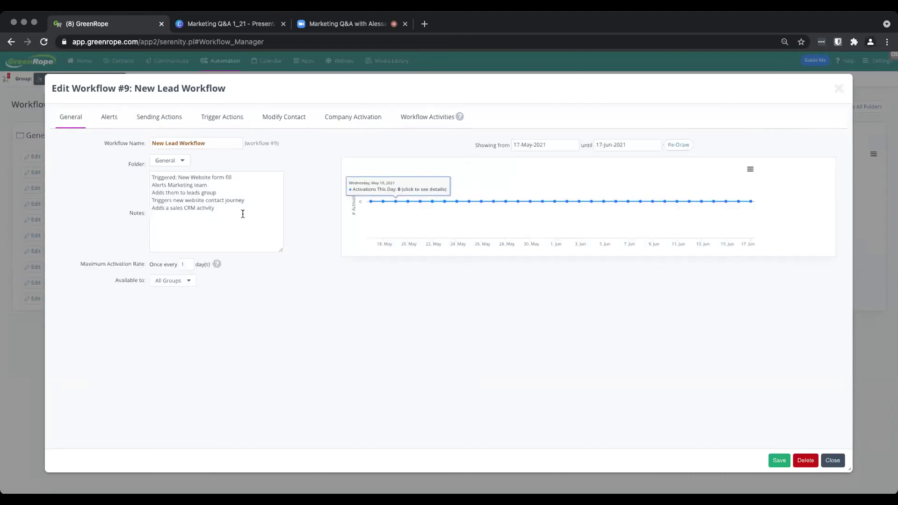
Shrink the workflow's notes box and highlight its text for the attendees
drag(282, 253, 255, 238)
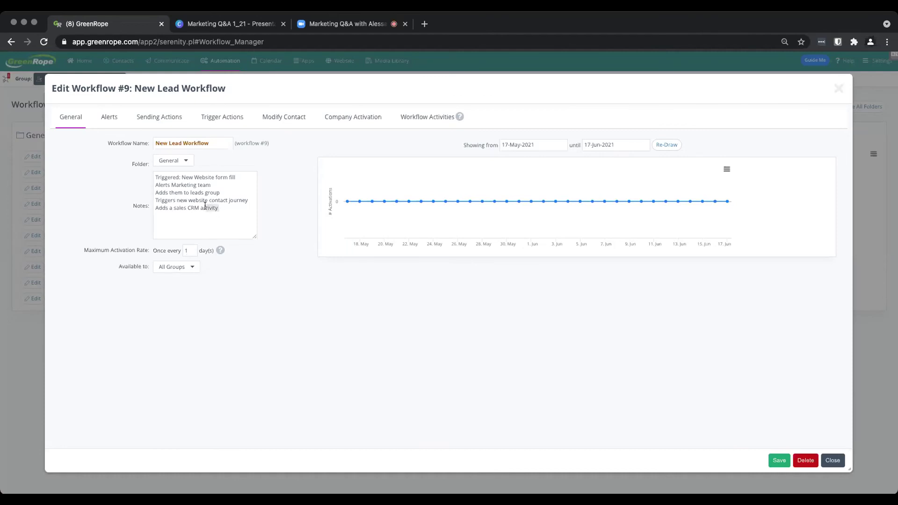
key(super+a)
click(232, 210)
Switch to the Zoom webinar and close the Q&A window to read the chat
click(347, 25)
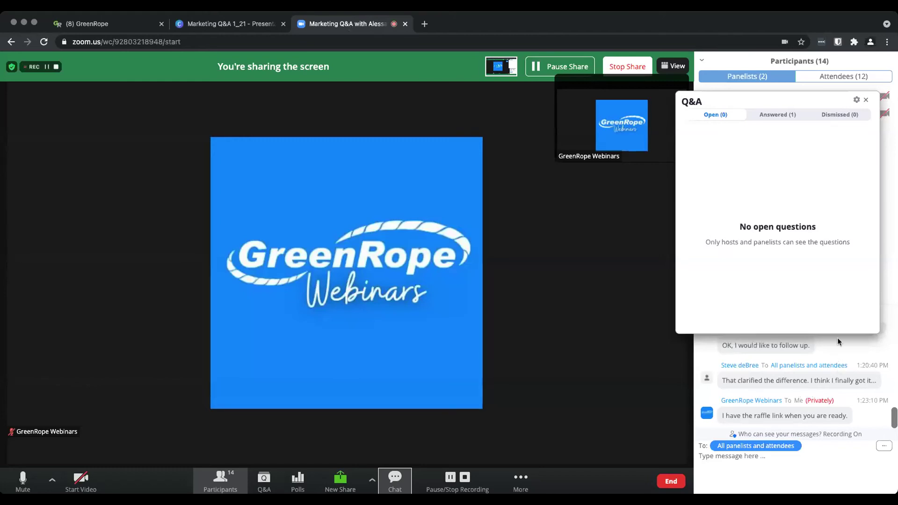
click(865, 100)
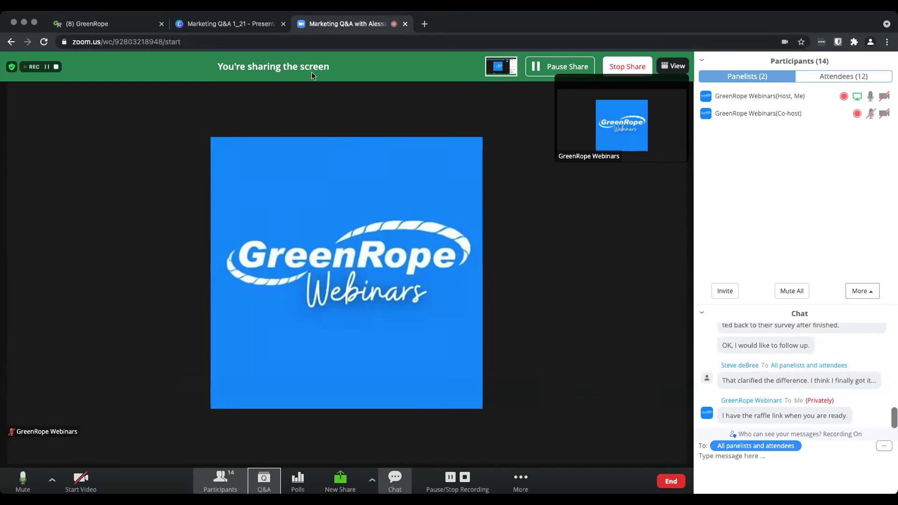
Switch to the Canva presentation and present in full screen from the Characteristics of a workflow slide
click(215, 27)
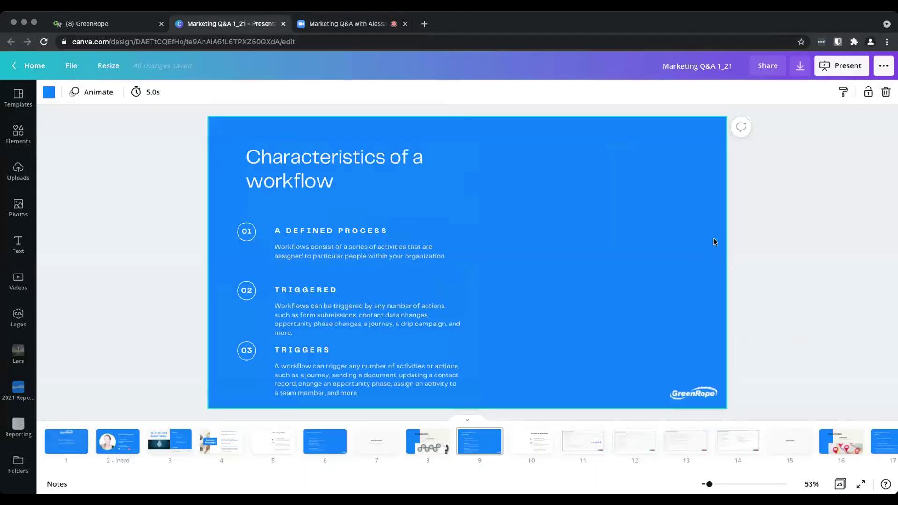
click(842, 65)
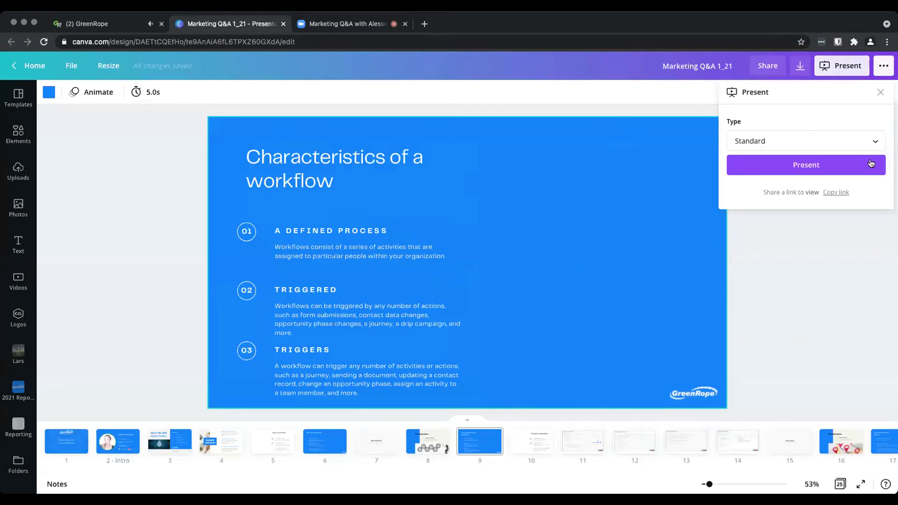
click(840, 168)
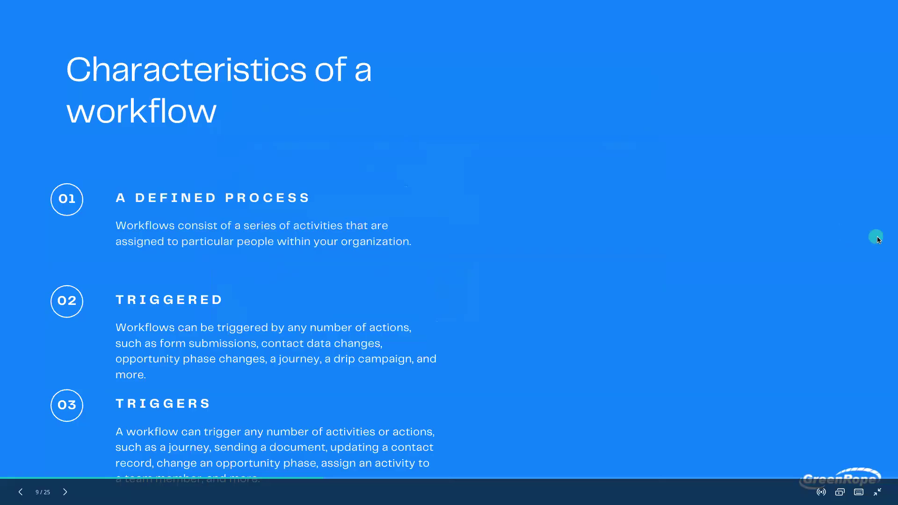
Advance the presentation through the journey definition and Characteristics of a journey slides to Benefits of Journeys
key(Right)
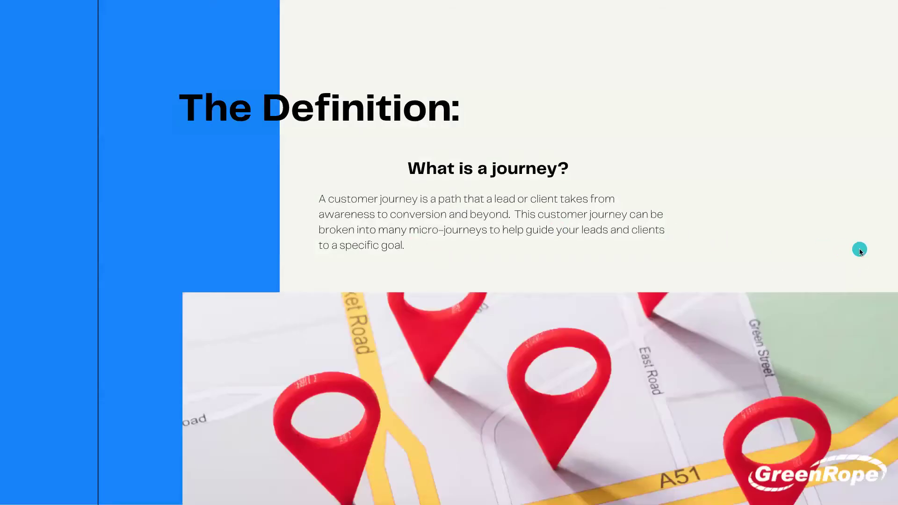
key(Right)
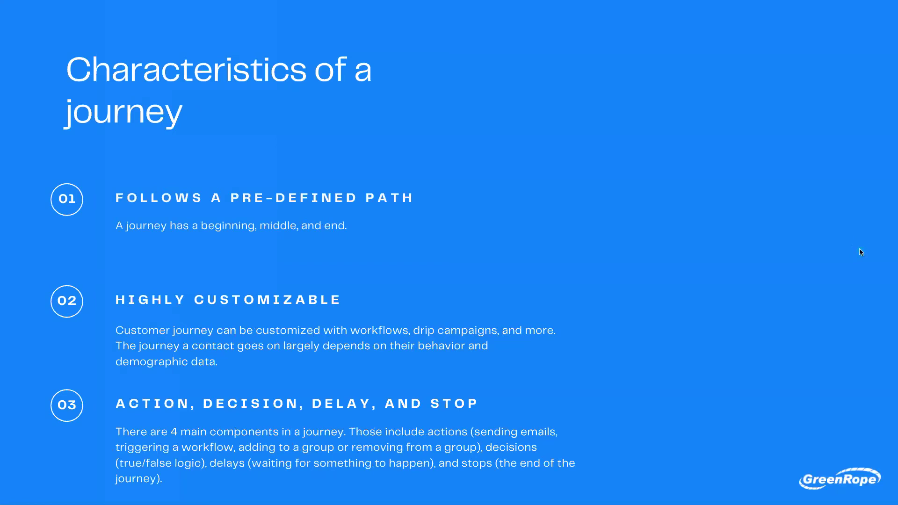
key(Right)
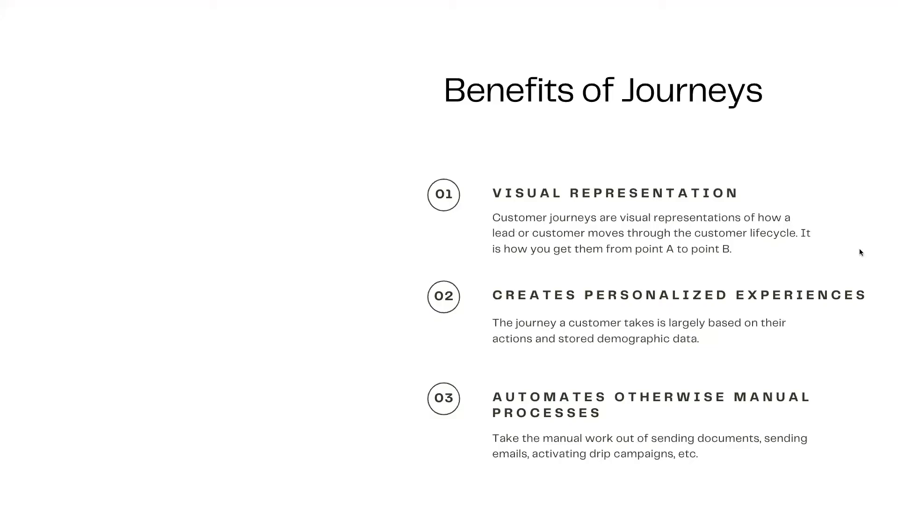